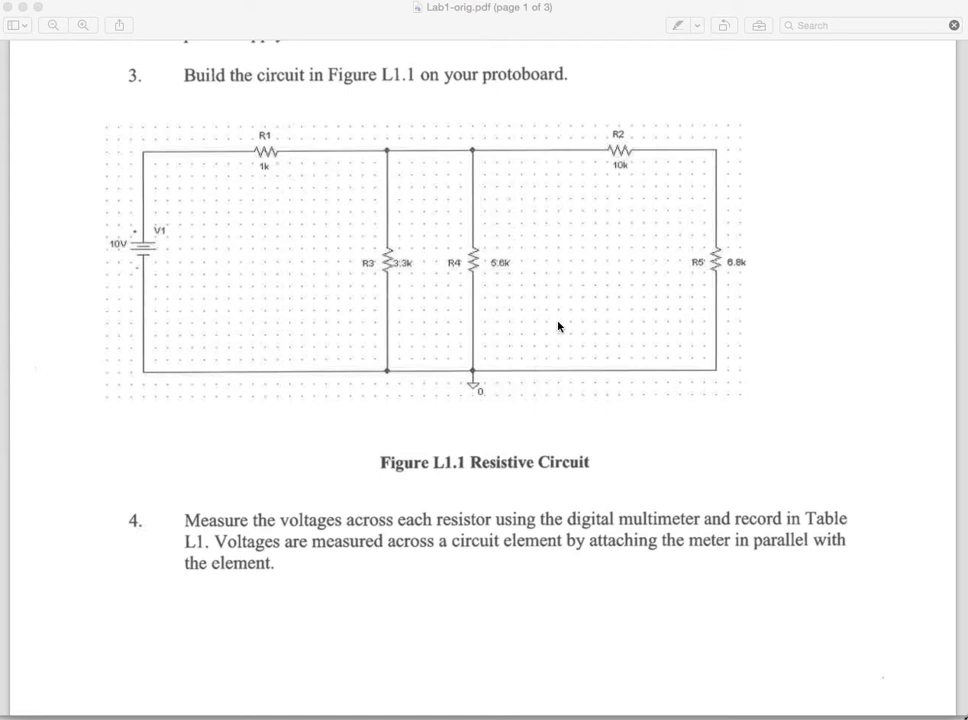
# Step: Start a new Electronics Lab circuit in 123D Circuits and select its empty breadboard
pyautogui.click(587, 26)
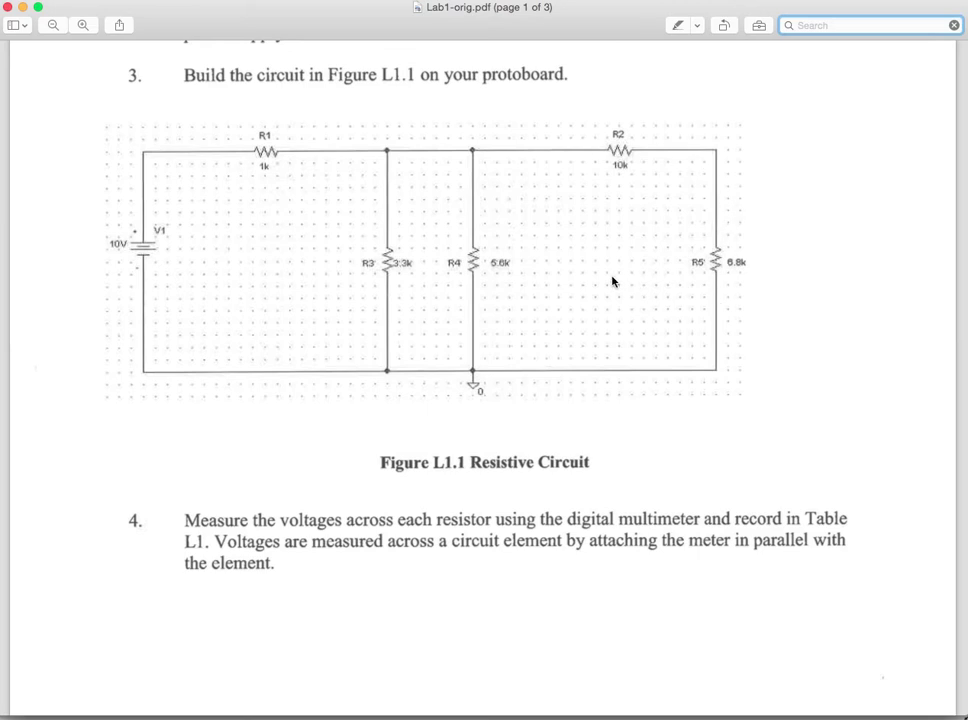
pyautogui.press('super+Tab')
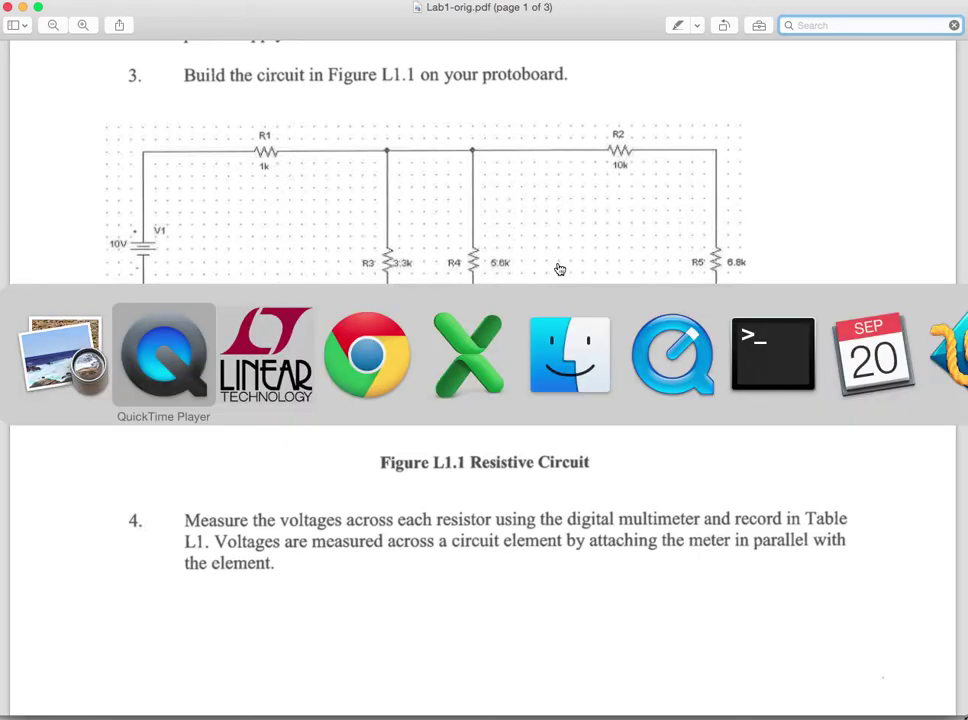
pyautogui.press('super+Tab')
pyautogui.press('super+Tab')
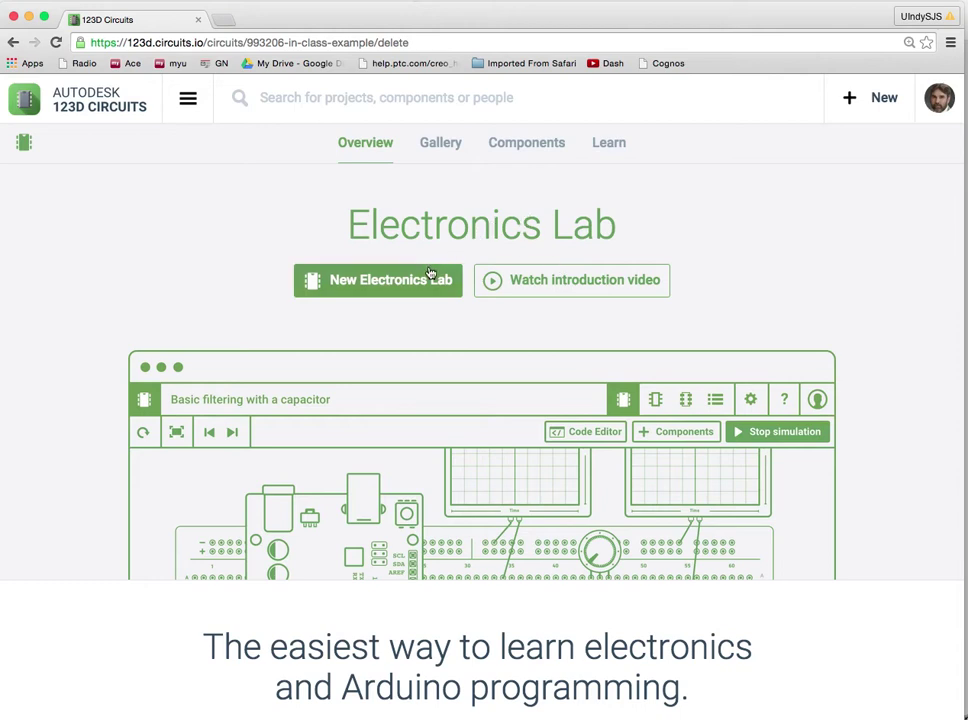
pyautogui.click(411, 281)
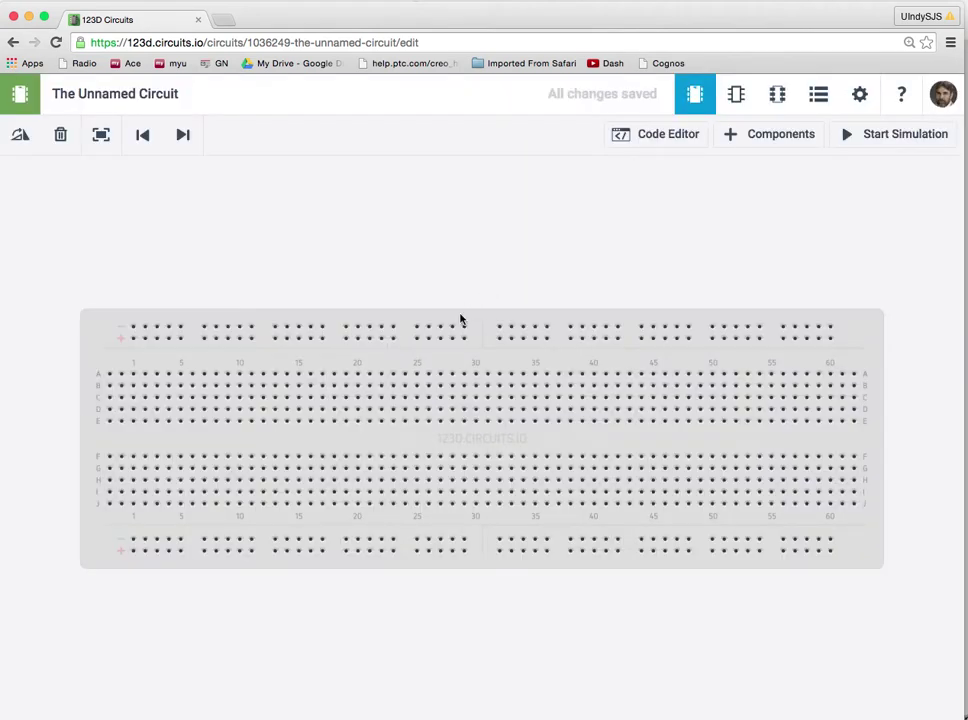
pyautogui.click(473, 318)
# Step: Shift the breadboard down slightly and place a power supply above it
pyautogui.moveTo(473, 318); pyautogui.dragTo(486, 346)
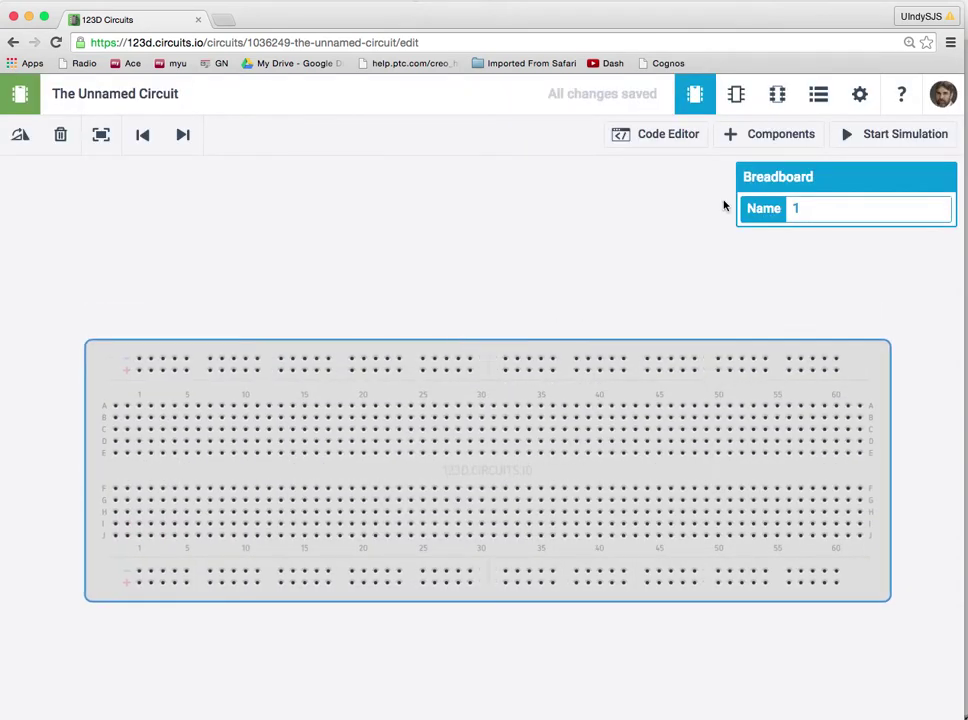
pyautogui.click(783, 130)
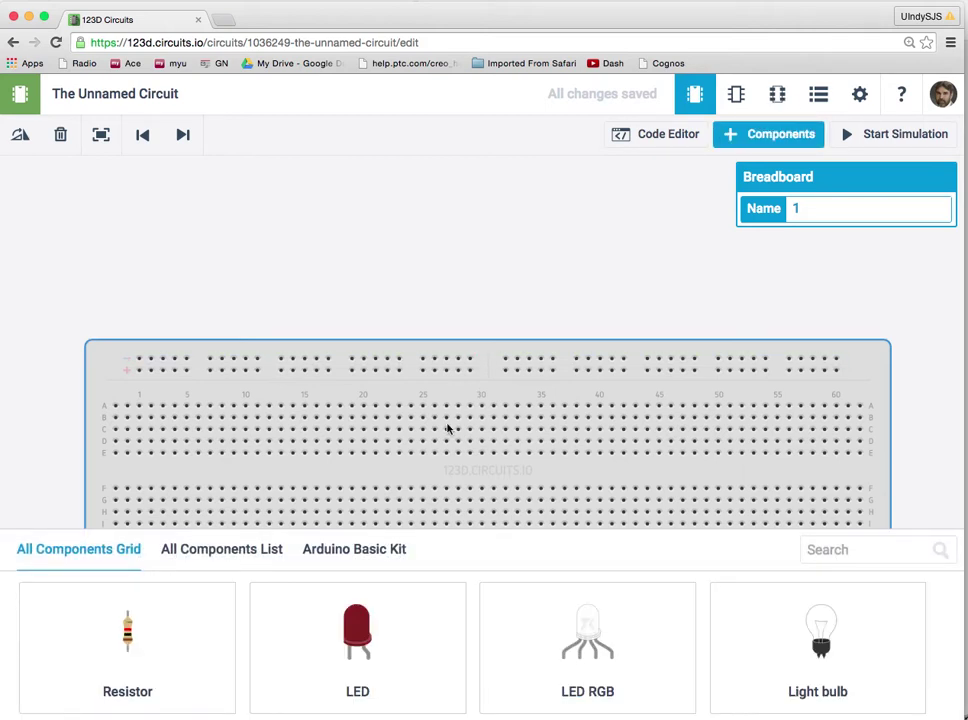
pyautogui.scroll(-3, 434, 622)
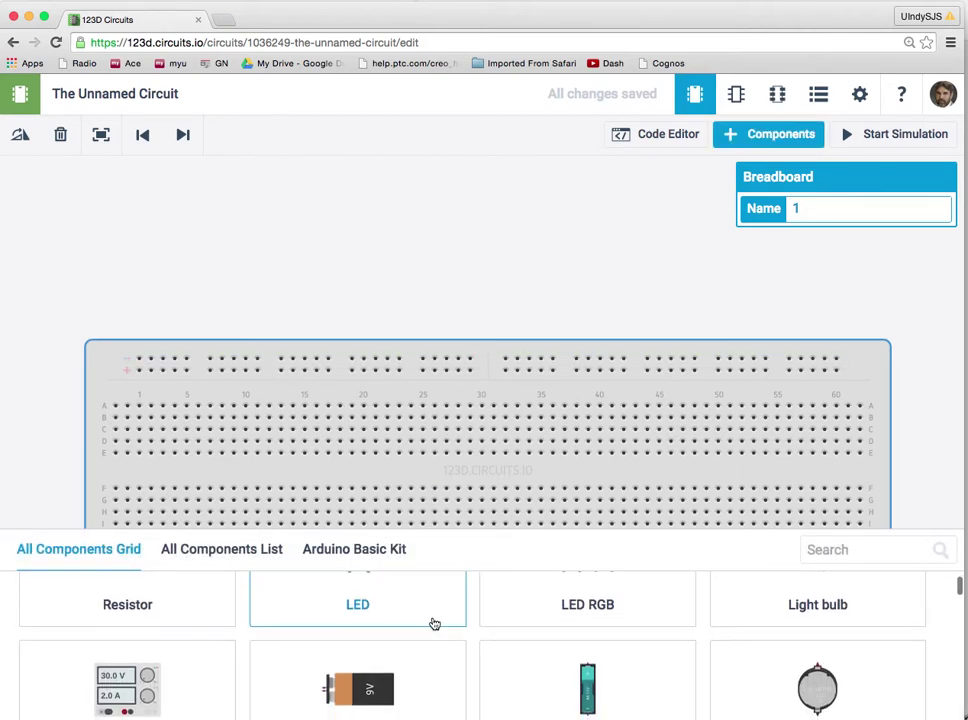
pyautogui.moveTo(134, 680); pyautogui.dragTo(115, 209)
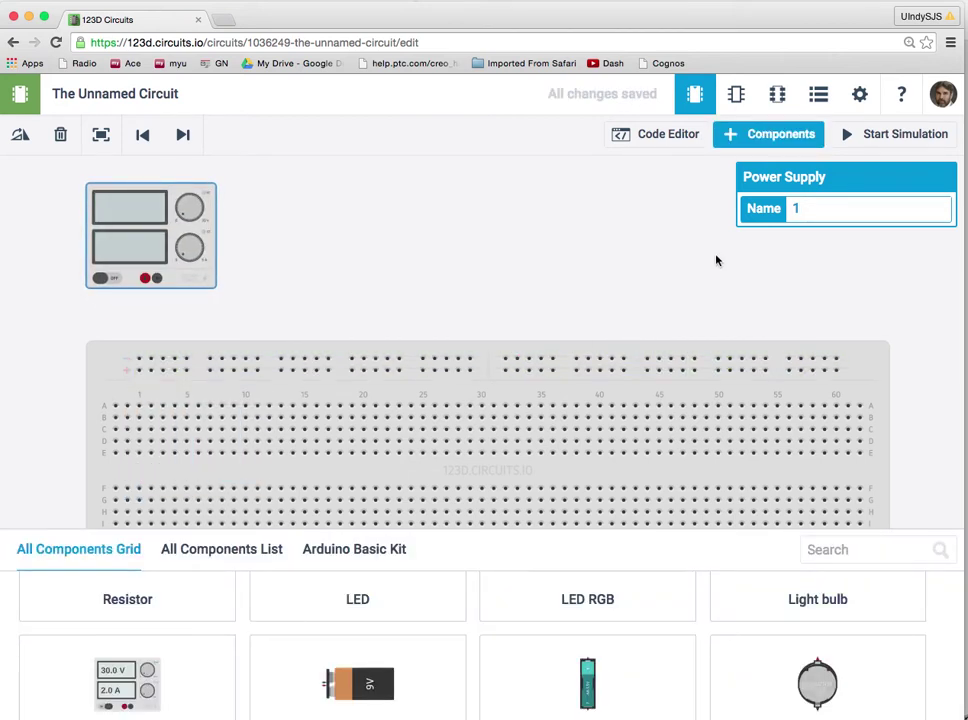
# Step: Place three resistors across the breadboard's centre gap, near columns 7 to 16
pyautogui.scroll(3, 460, 657)
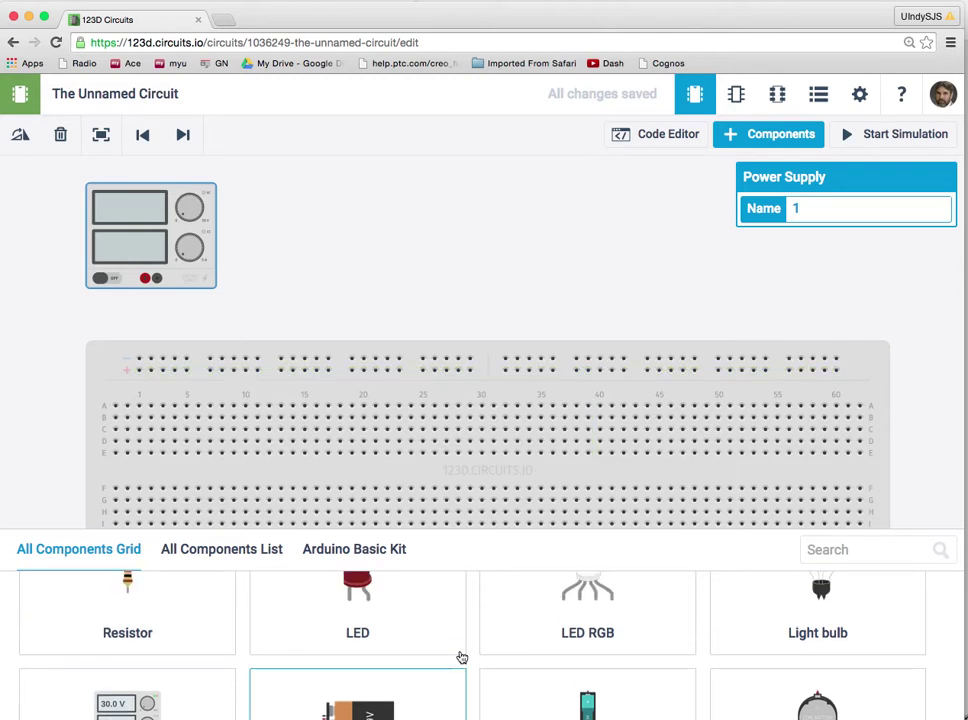
pyautogui.click(127, 625)
pyautogui.moveTo(226, 546); pyautogui.dragTo(222, 479)
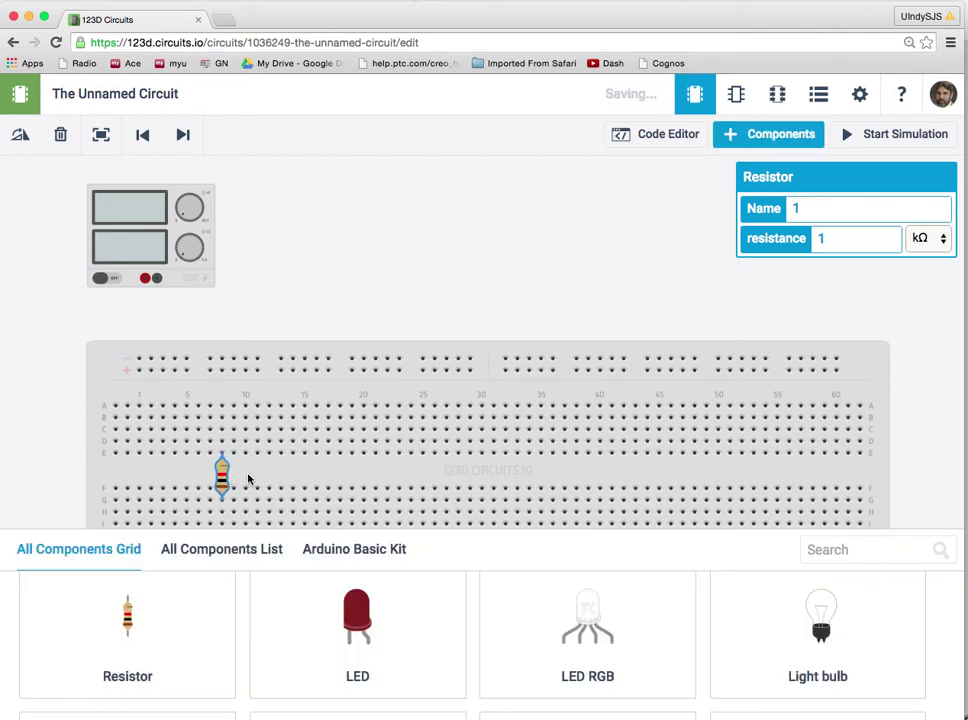
pyautogui.click(127, 625)
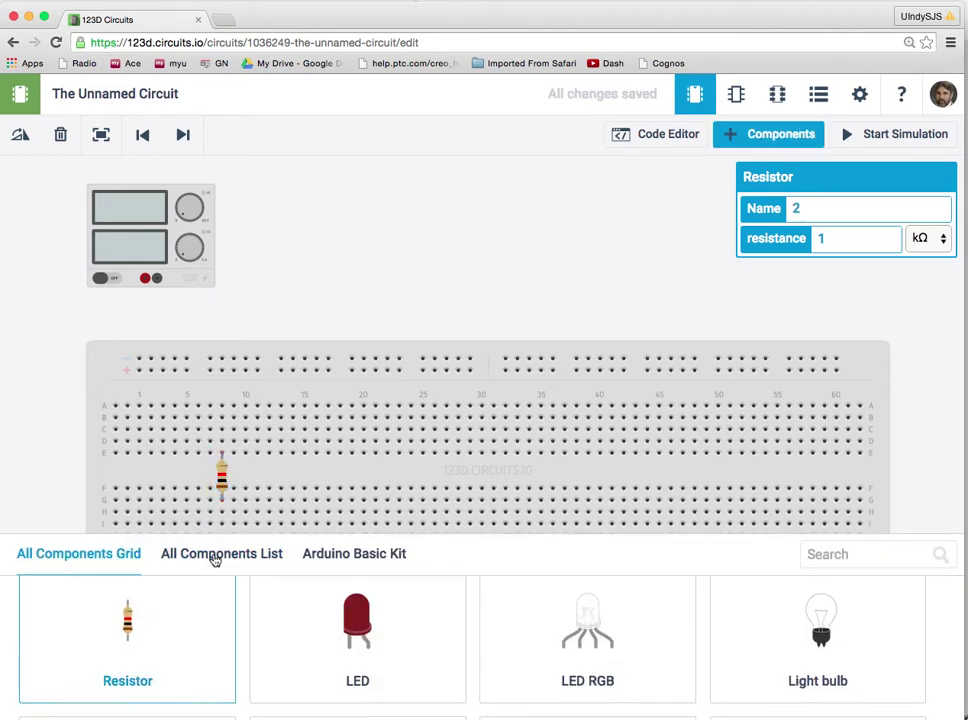
pyautogui.moveTo(212, 557); pyautogui.dragTo(279, 470)
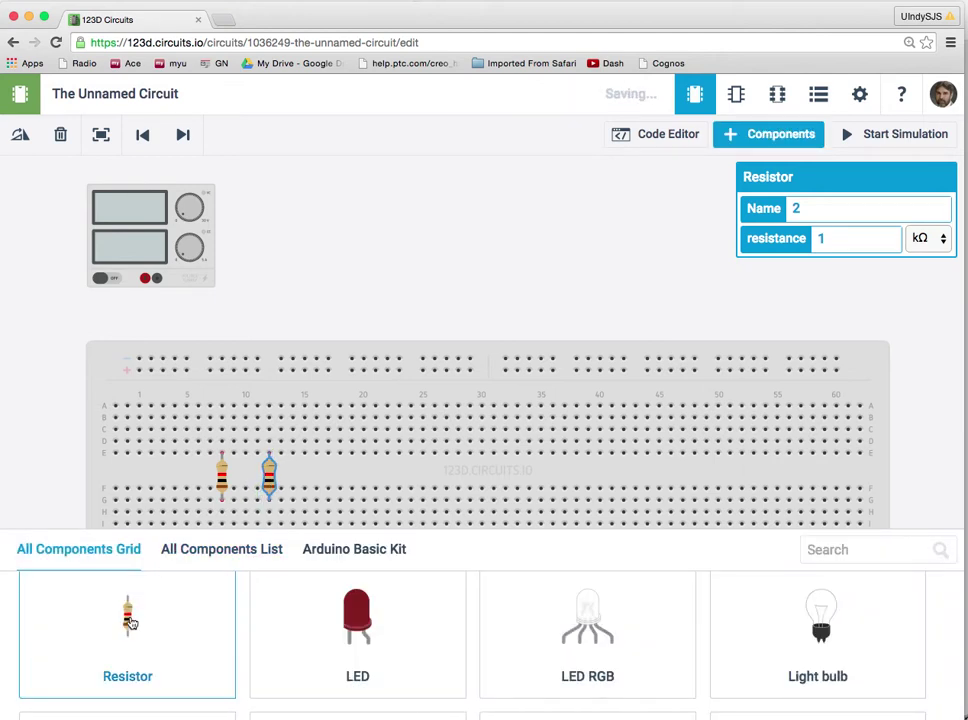
pyautogui.moveTo(128, 623); pyautogui.dragTo(318, 482)
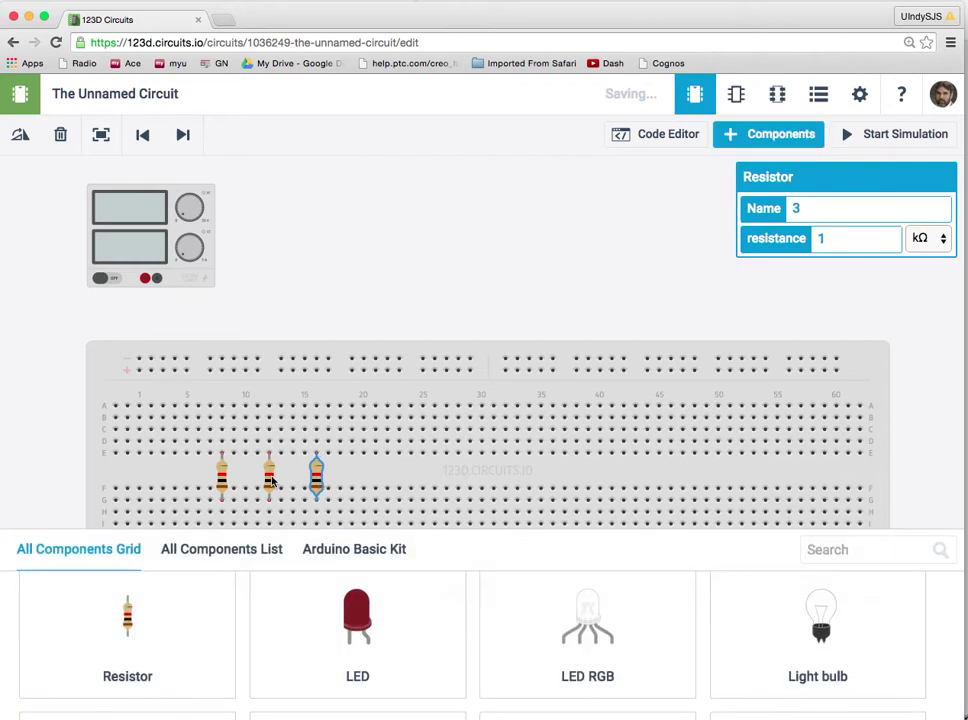
pyautogui.moveTo(270, 481); pyautogui.dragTo(212, 477)
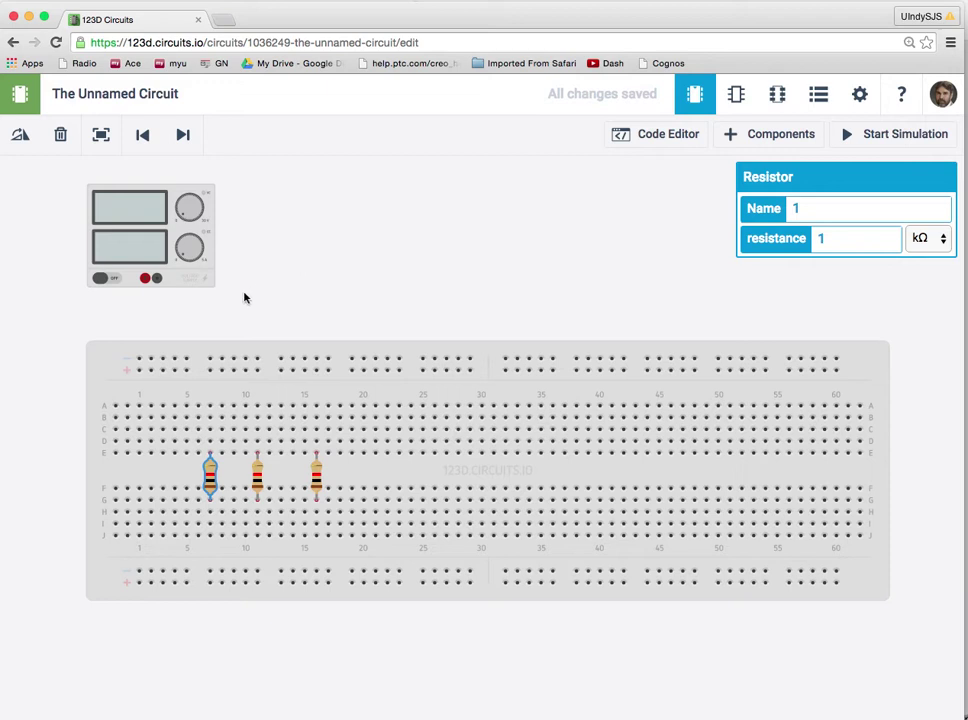
pyautogui.click(145, 280)
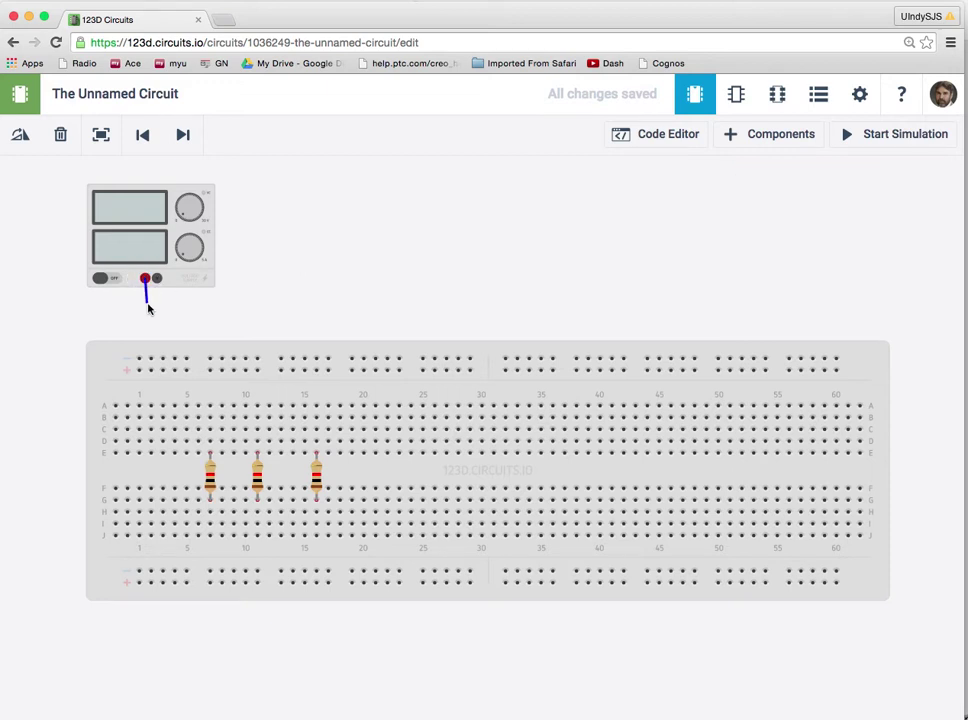
# Step: Wire the supply's positive and negative terminals to the top rails, then jumper each to the bottom rails
pyautogui.click(140, 369)
pyautogui.click(162, 357)
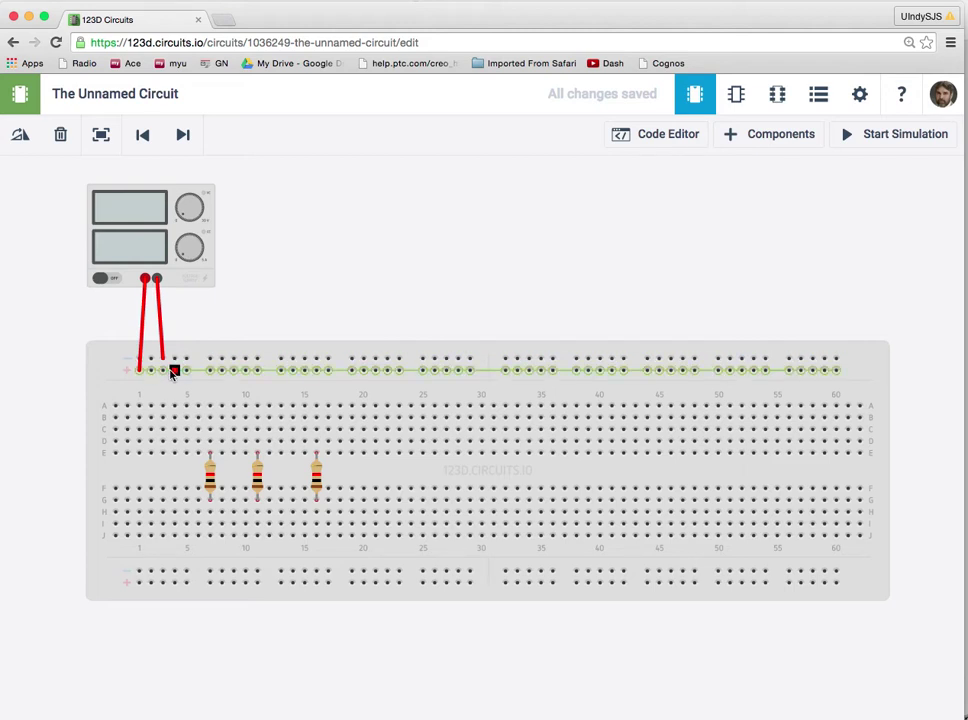
pyautogui.click(150, 372)
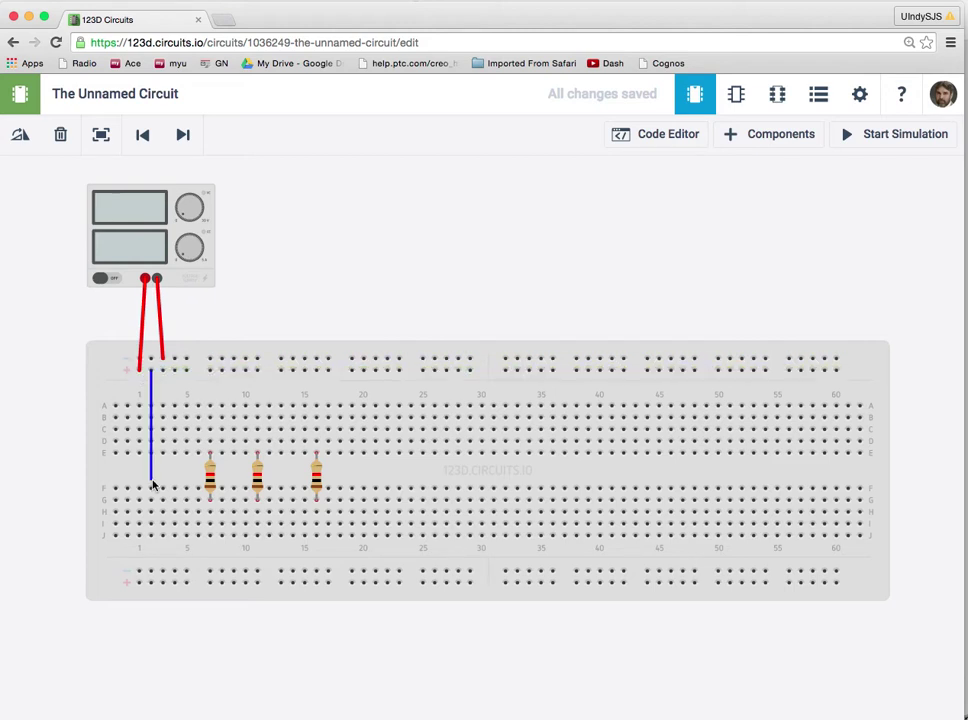
pyautogui.click(151, 583)
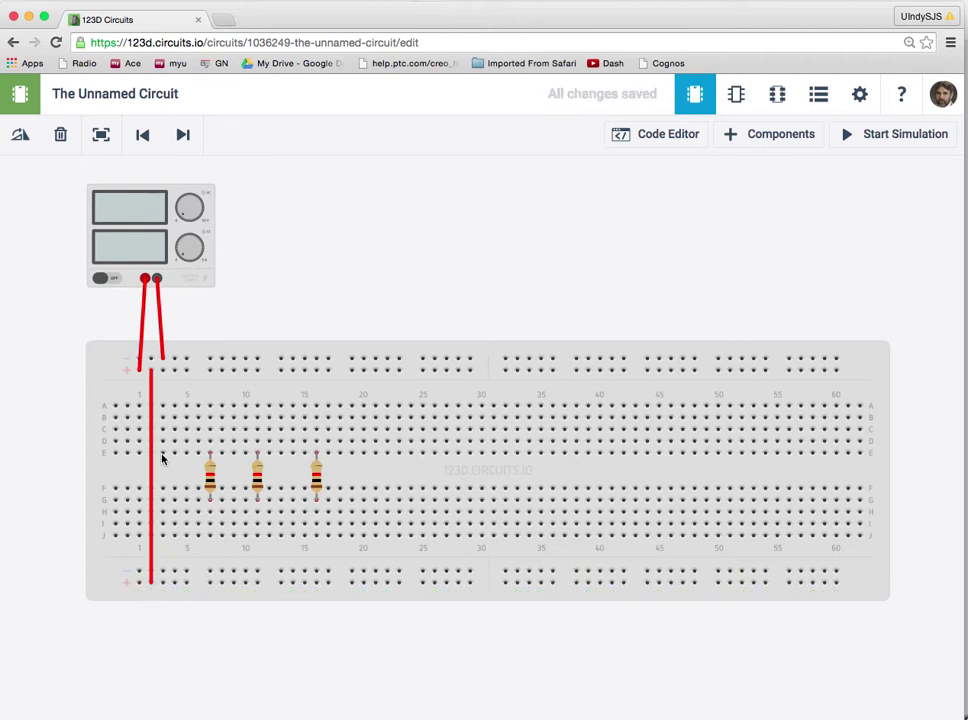
pyautogui.click(175, 360)
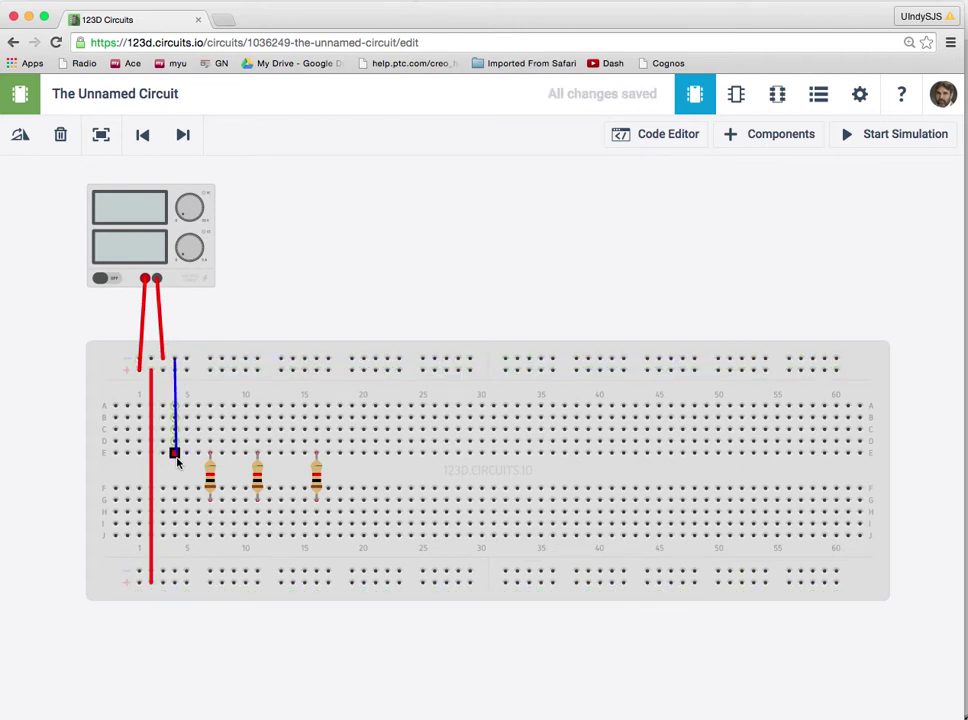
pyautogui.click(175, 572)
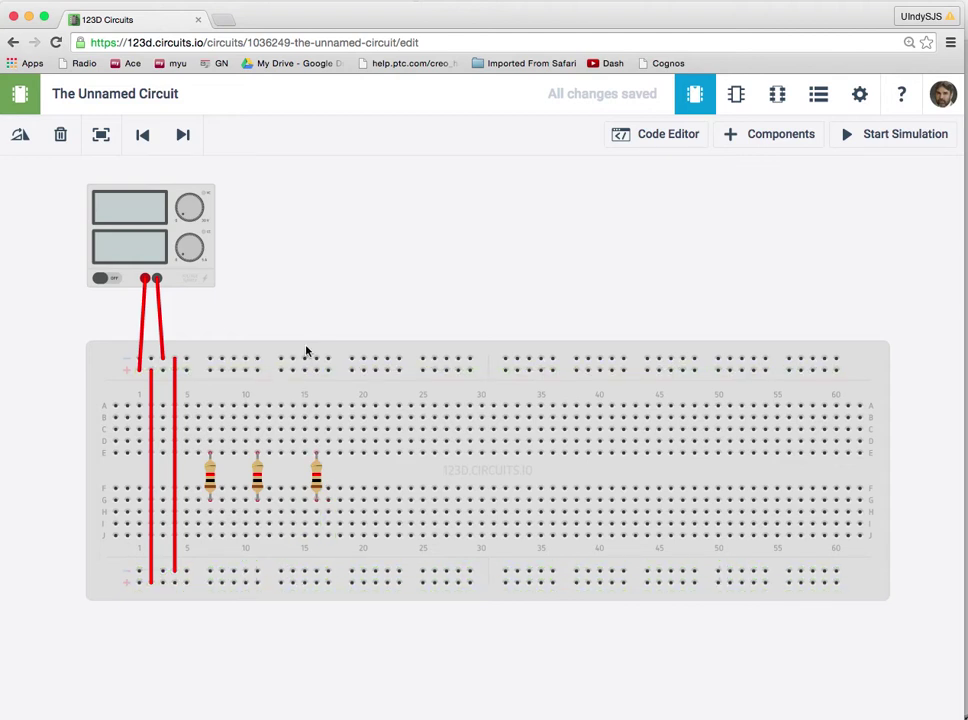
pyautogui.press('super+Tab')
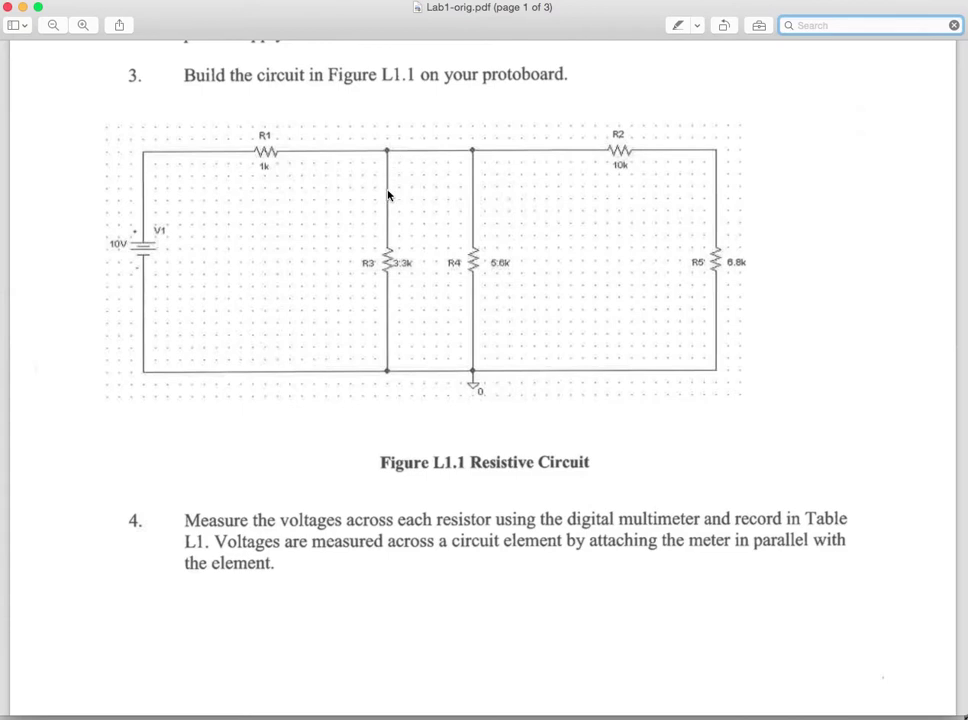
pyautogui.press('super+Tab')
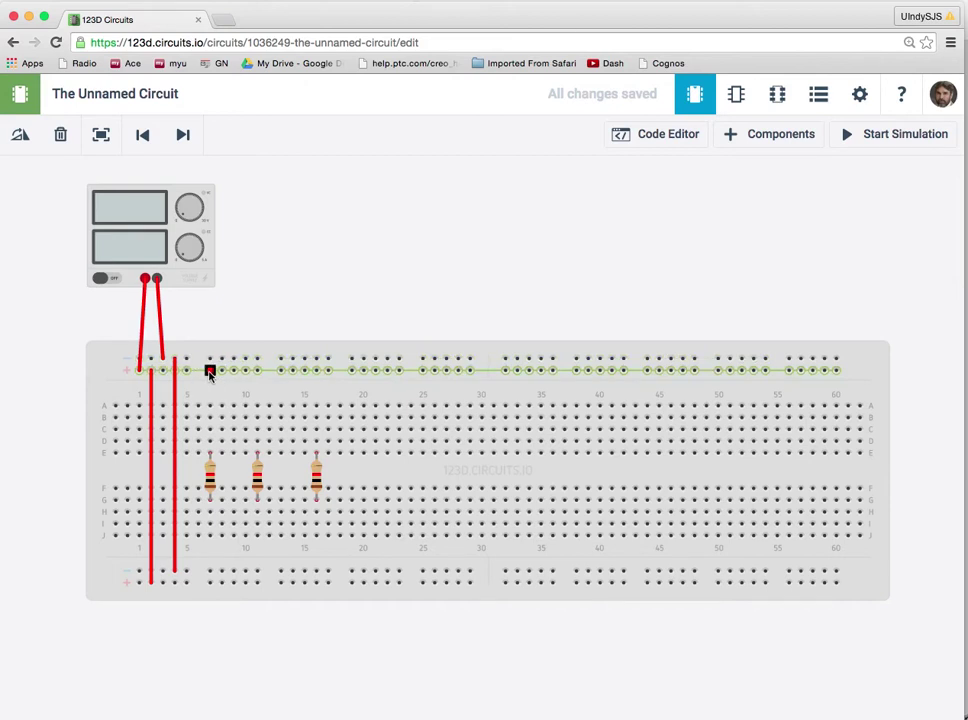
# Step: Run wires from the top rail to the first resistor and from its lower end to the middle resistor
pyautogui.moveTo(210, 372); pyautogui.dragTo(210, 405)
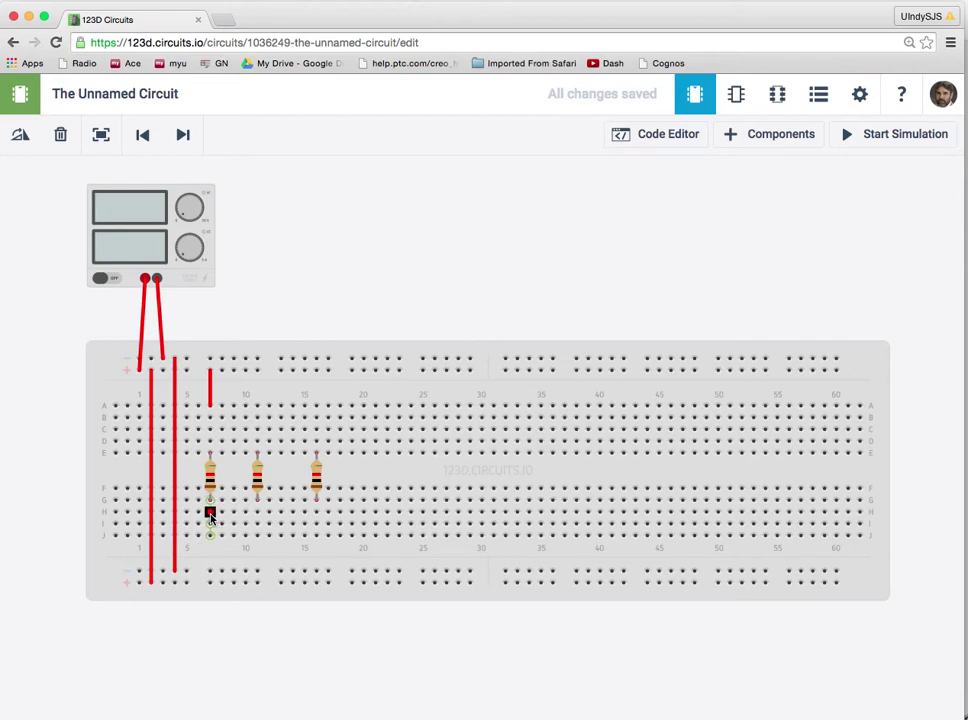
pyautogui.moveTo(210, 510); pyautogui.dragTo(257, 442)
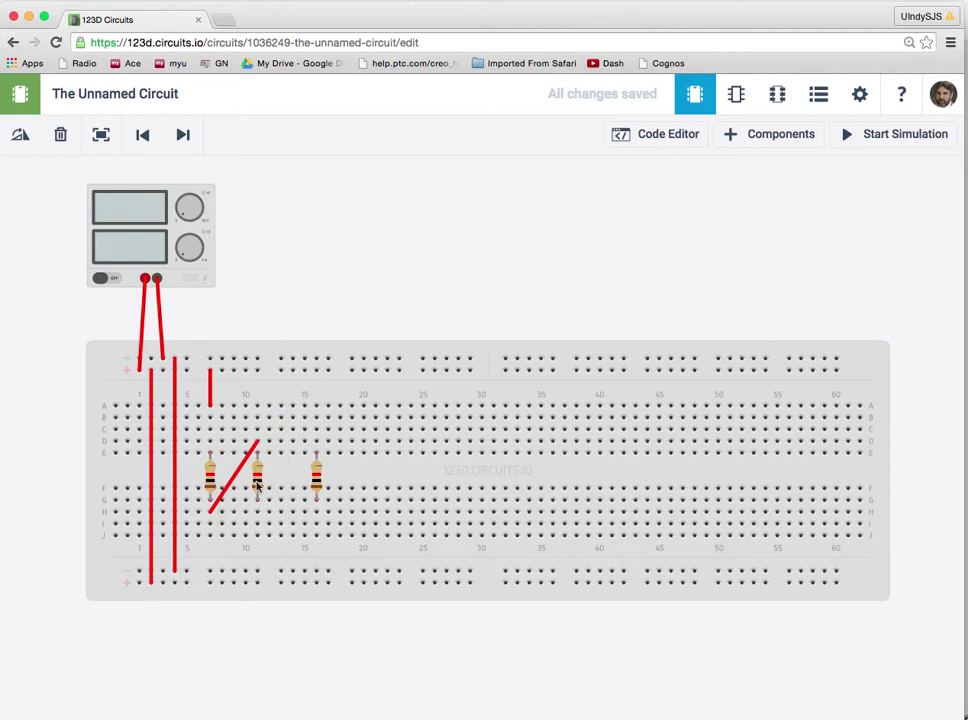
pyautogui.click(257, 484)
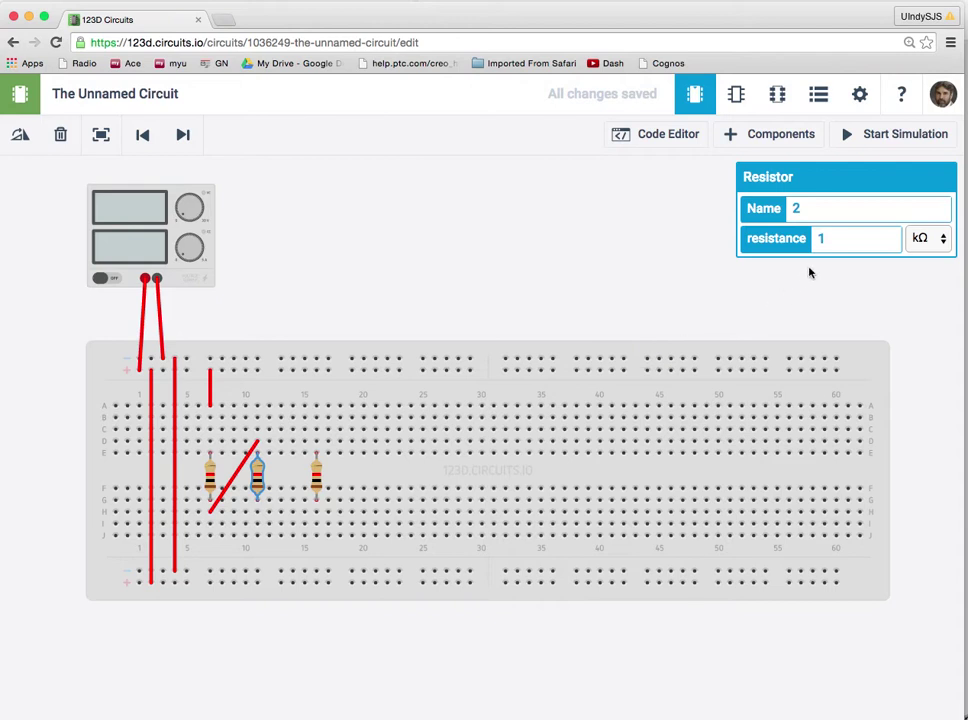
# Step: Set the middle resistor to 3 kΩ, select the third resistor's value, and check the PDF schematic
pyautogui.click(837, 242)
pyautogui.write('3.3')
pyautogui.click(316, 476)
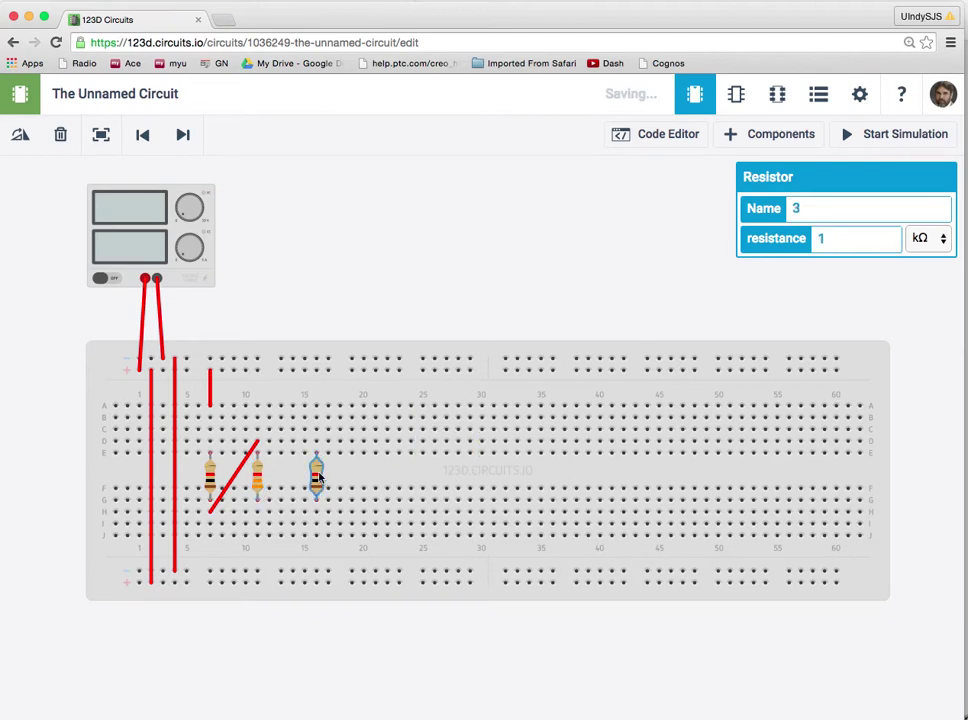
pyautogui.doubleClick(845, 246)
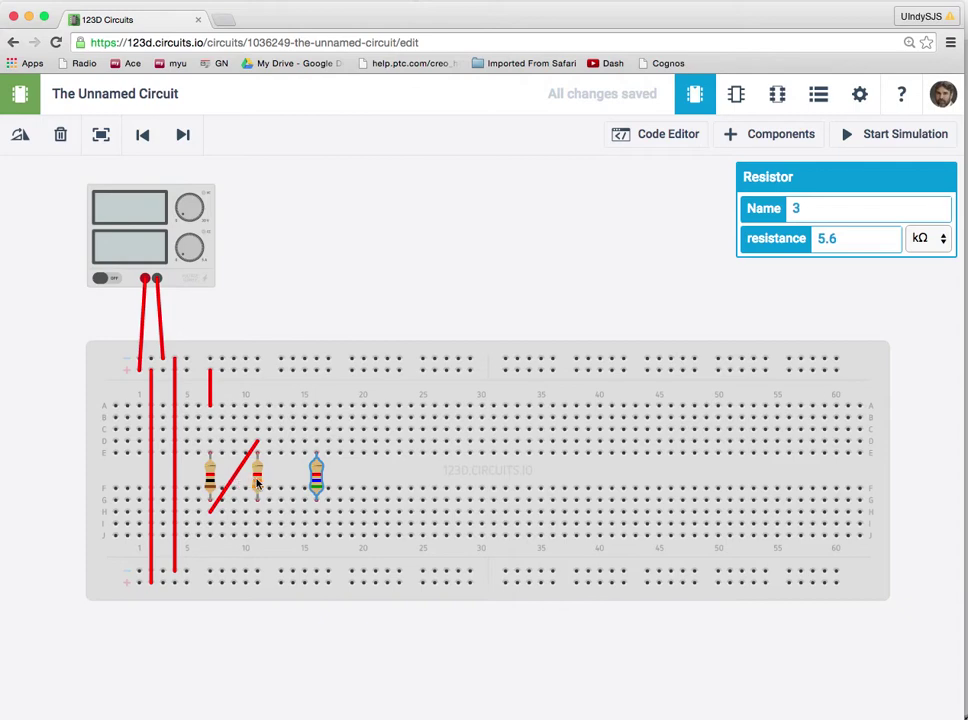
pyautogui.press('super+Tab')
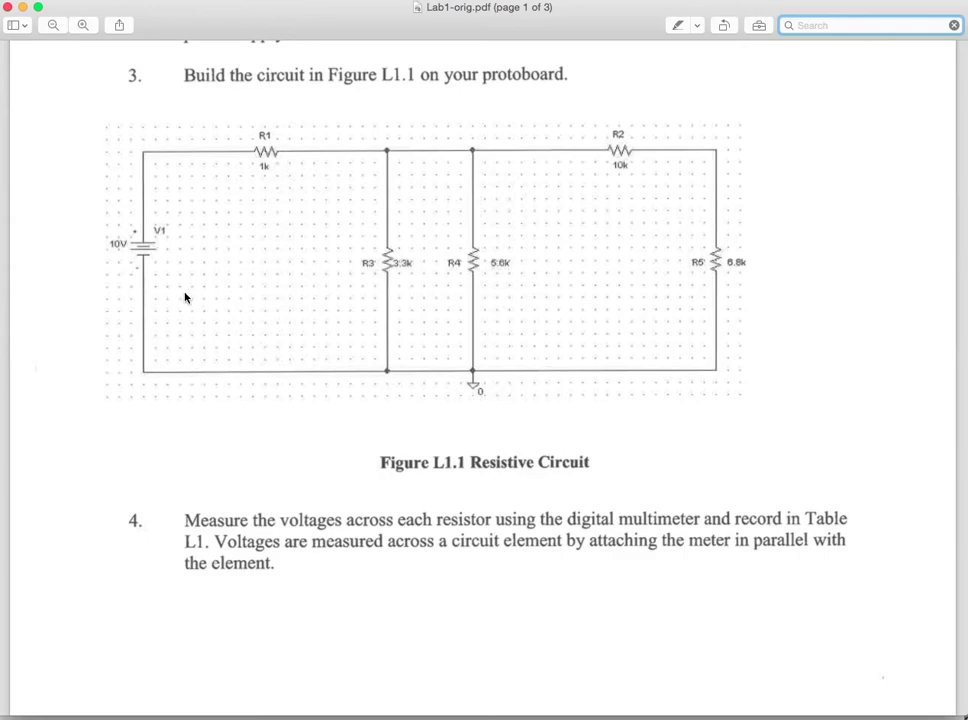
pyautogui.press('super+Tab')
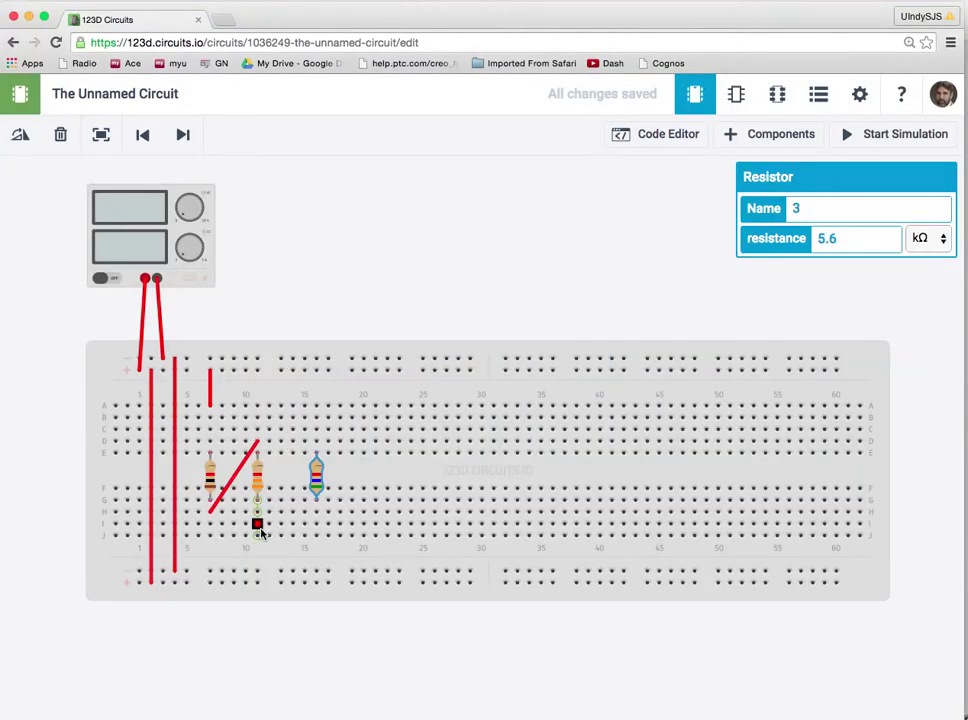
# Step: Wire the middle resistor's lower end to the bottom rail and link the middle and right resistor tops
pyautogui.click(258, 537)
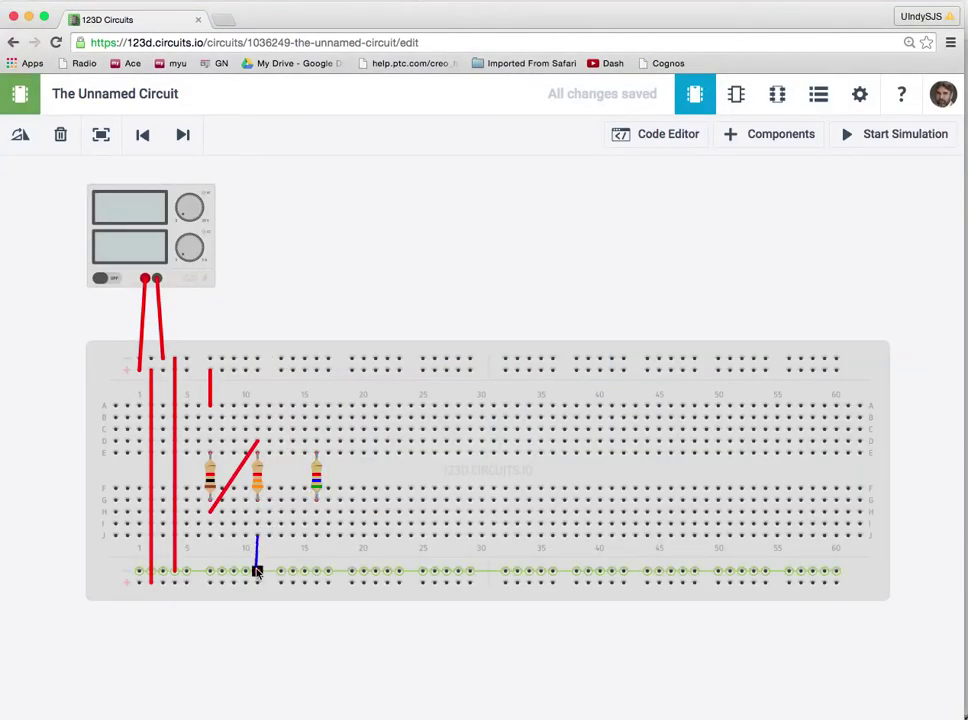
pyautogui.click(256, 571)
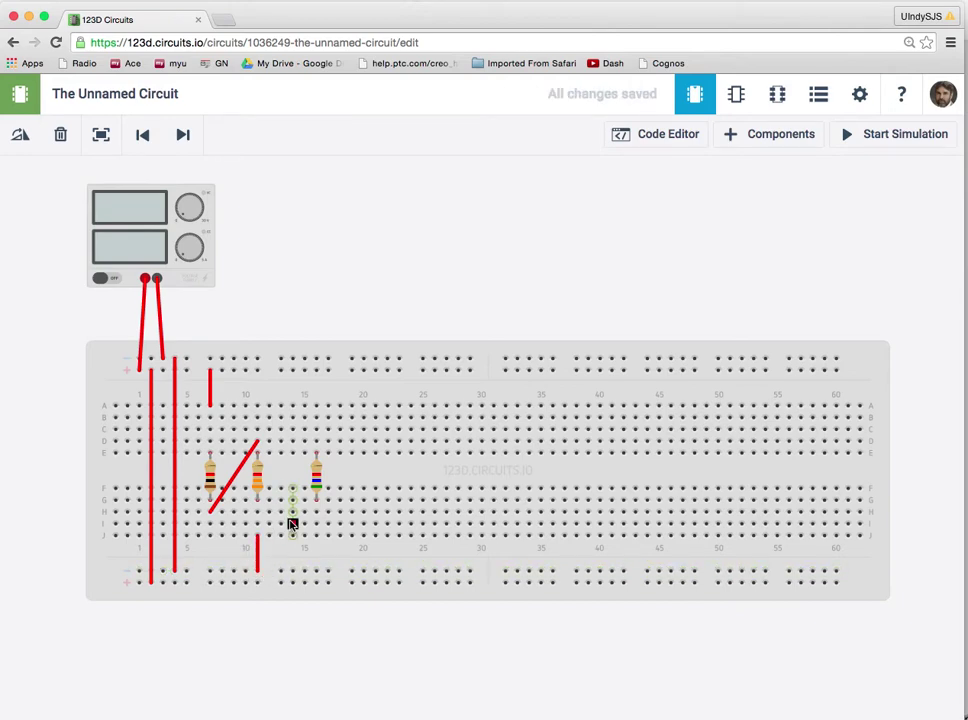
pyautogui.press('super+Tab')
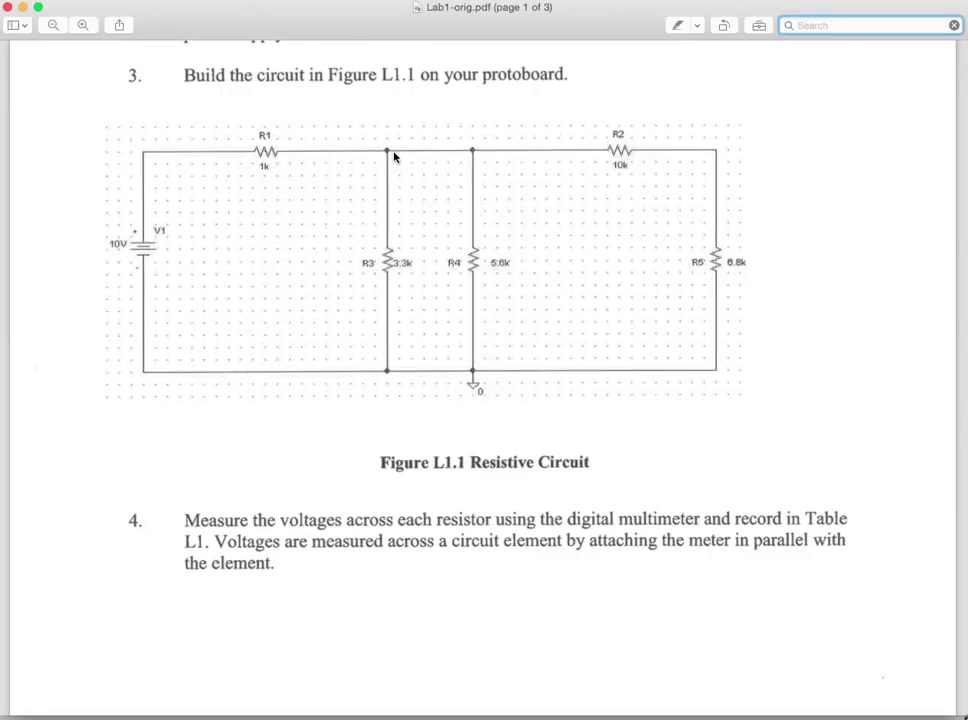
pyautogui.press('super+Tab')
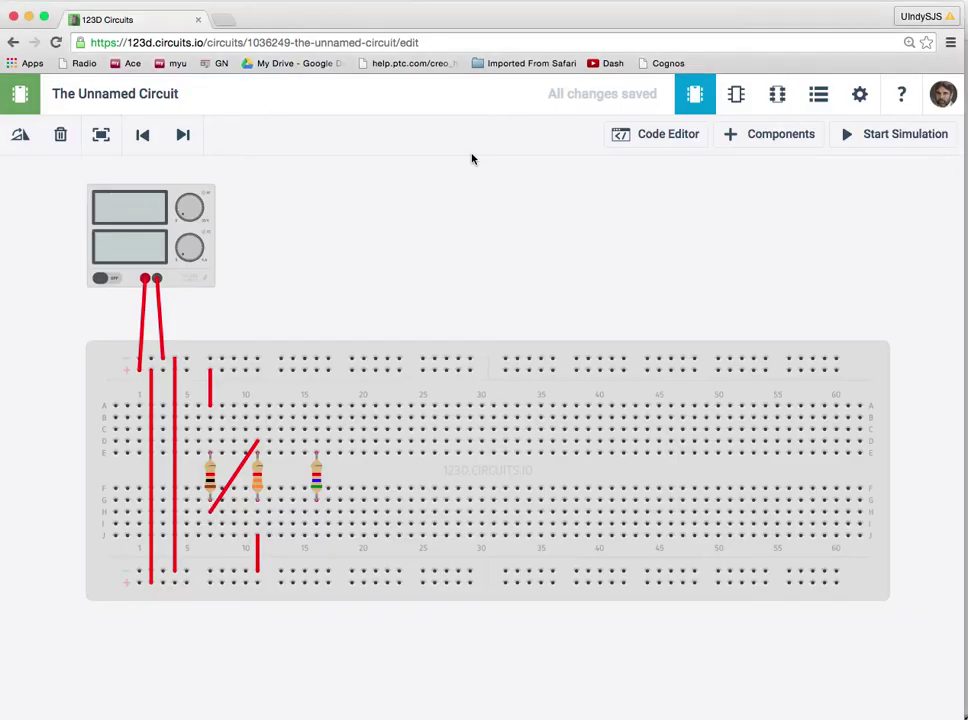
pyautogui.click(256, 404)
pyautogui.click(316, 405)
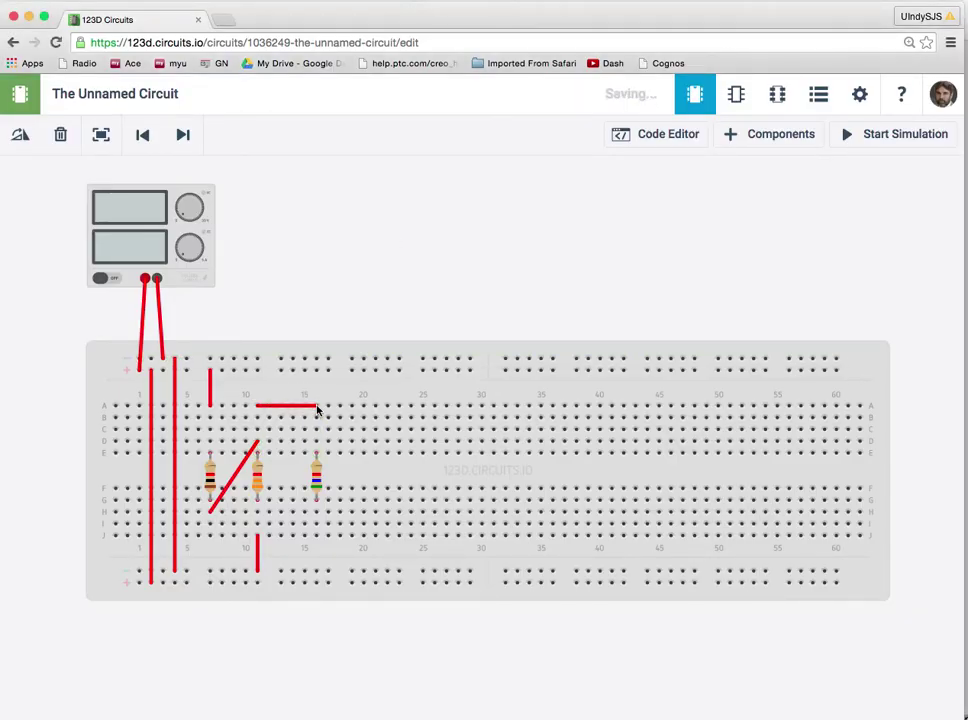
pyautogui.press('super+Tab')
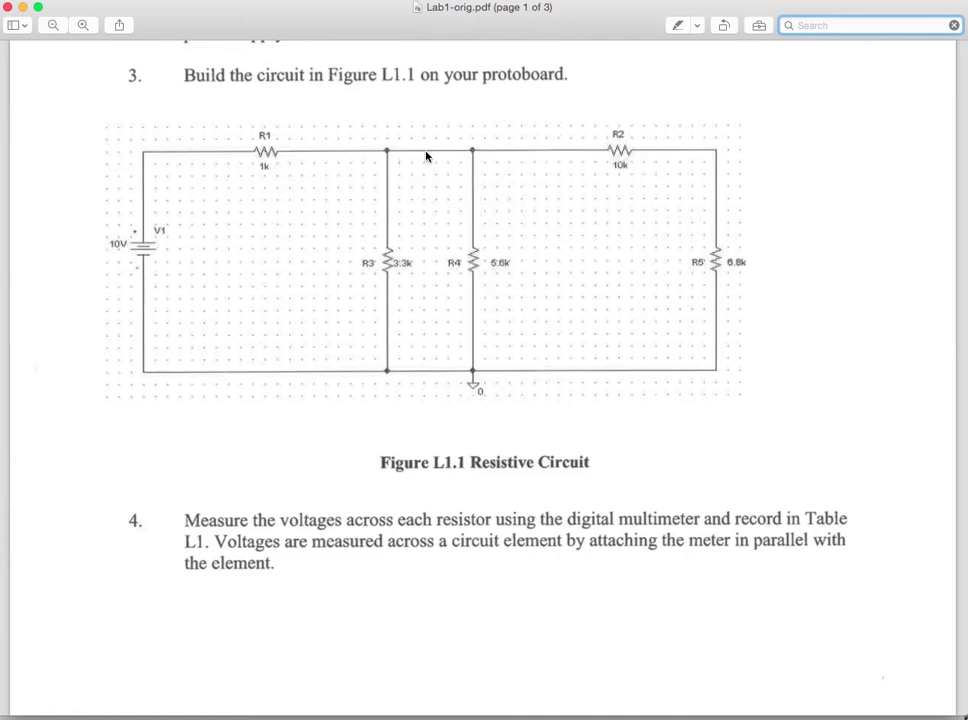
pyautogui.press('super+Tab')
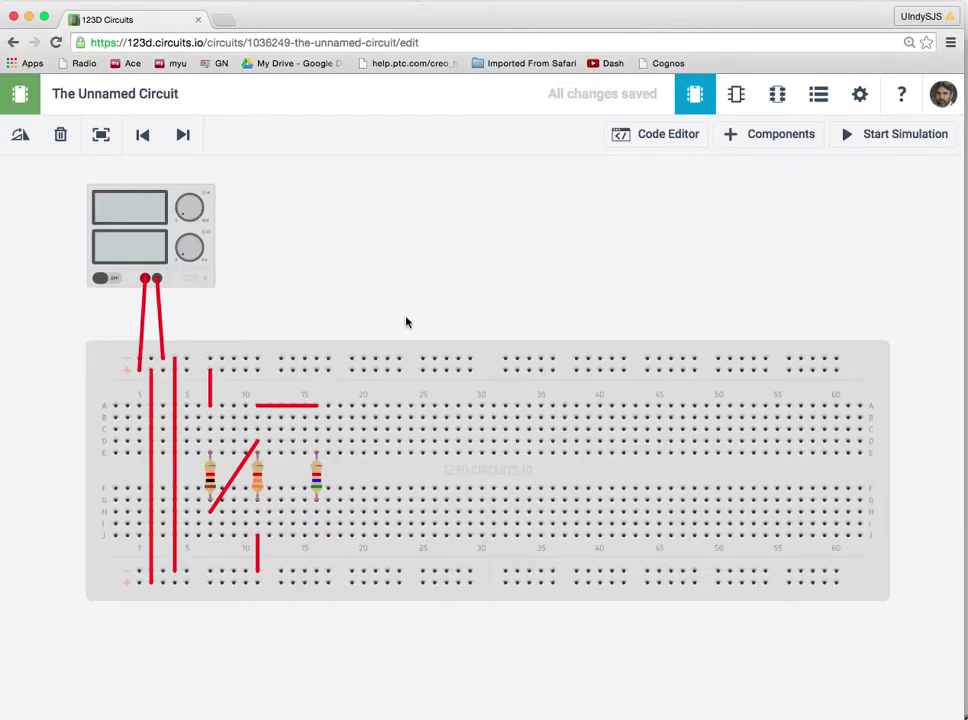
# Step: Wire the right resistor's lower end down to the bottom rail, then recheck the schematic
pyautogui.click(316, 537)
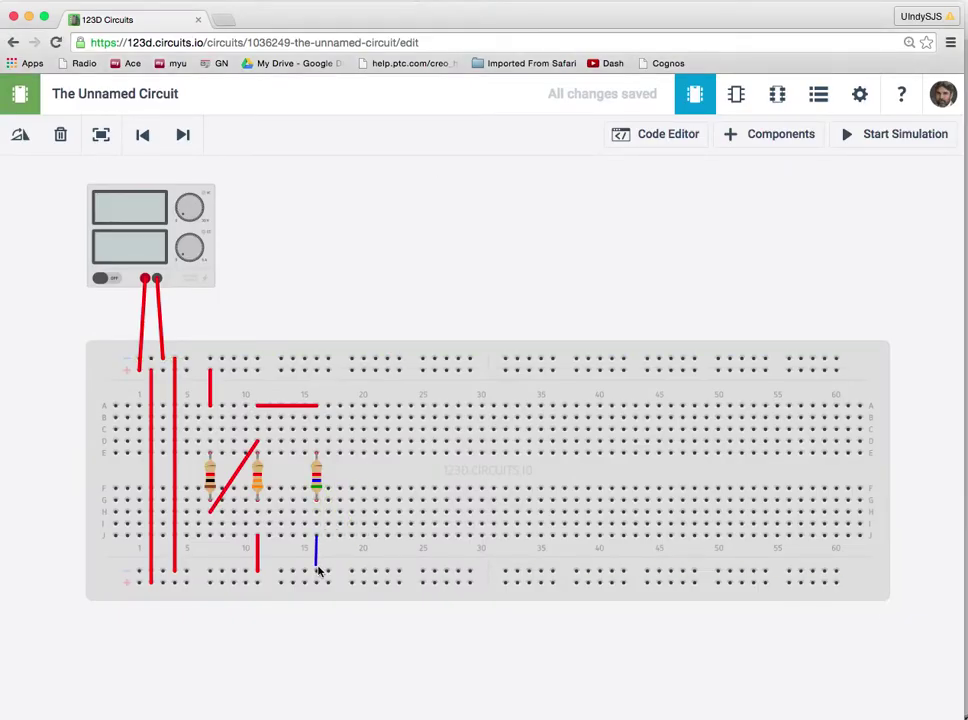
pyautogui.click(316, 570)
pyautogui.click(316, 571)
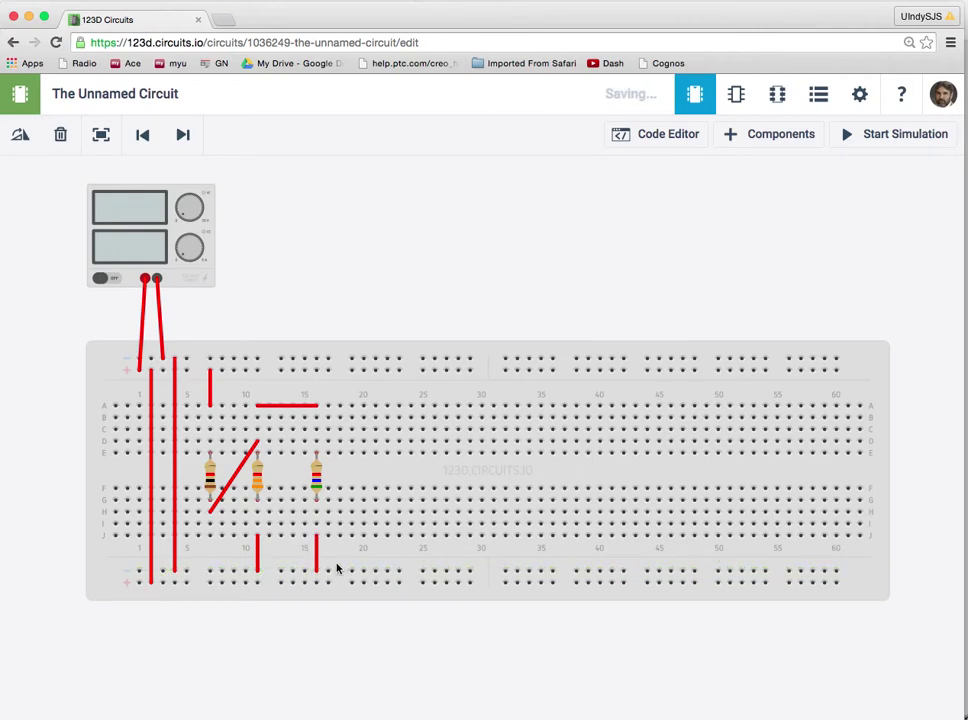
pyautogui.press('super+Tab')
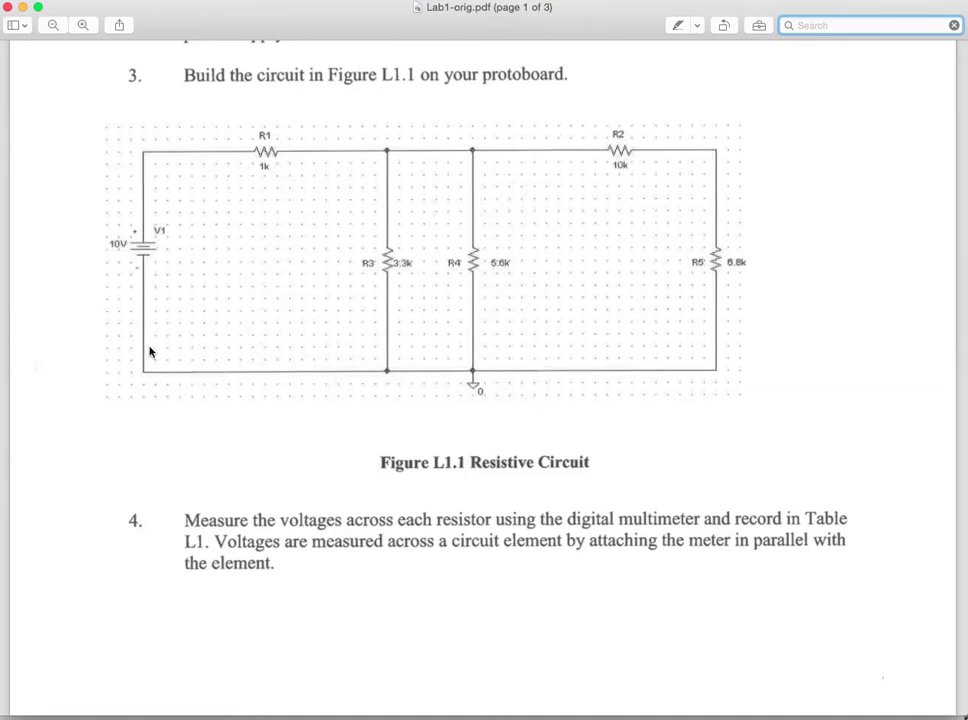
pyautogui.press('super+Tab')
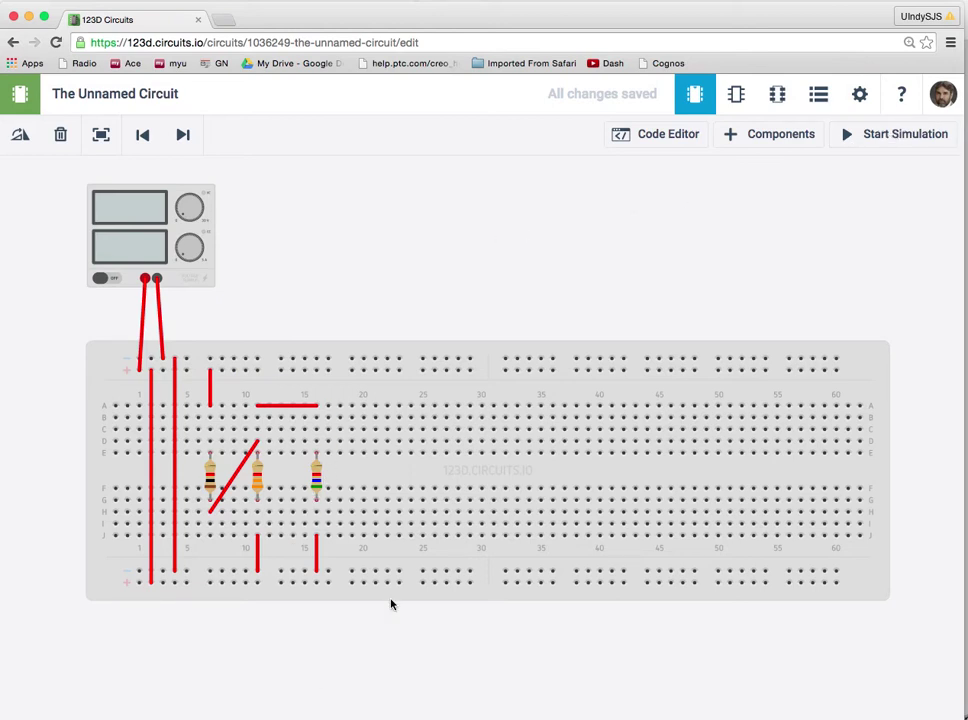
# Step: Add two multimeters side by side above the breadboard, right of the power supply
pyautogui.click(797, 136)
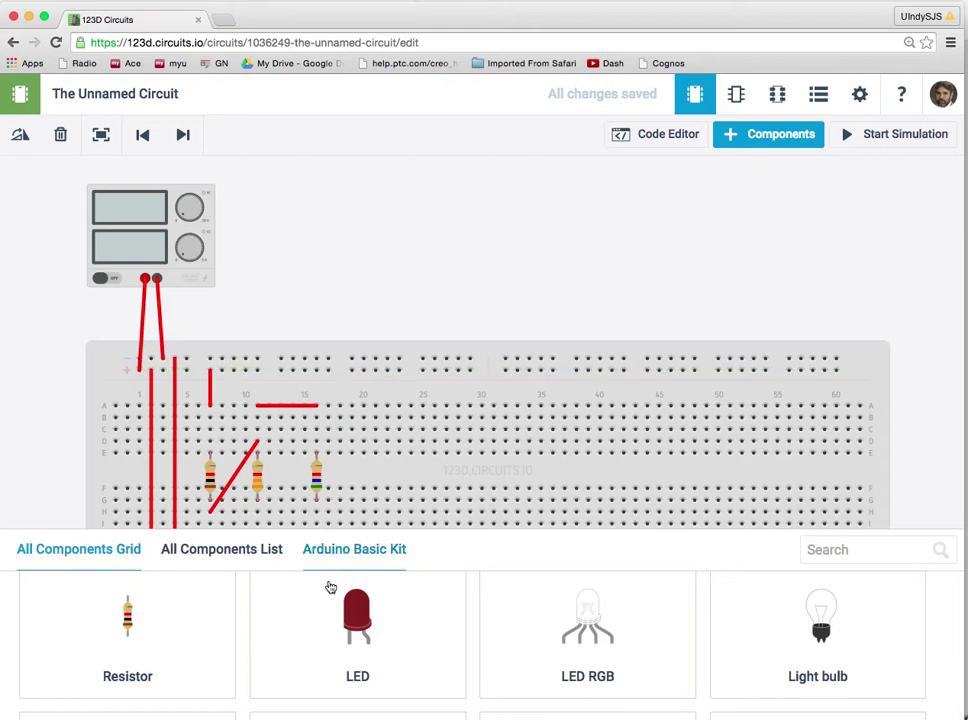
pyautogui.scroll(-3, 328, 608)
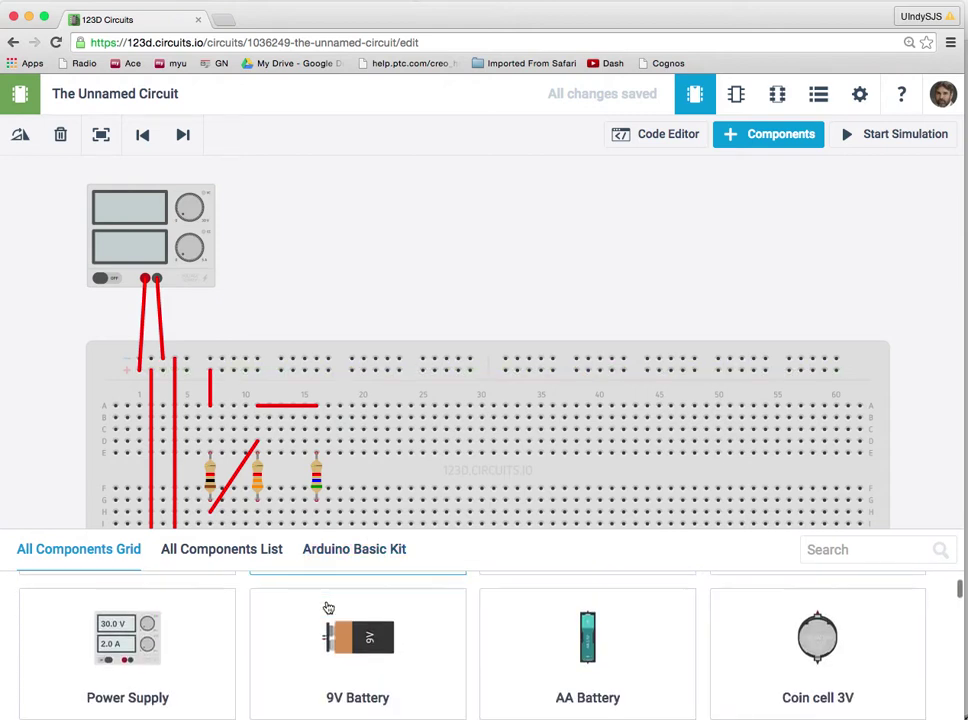
pyautogui.scroll(-2, 328, 608)
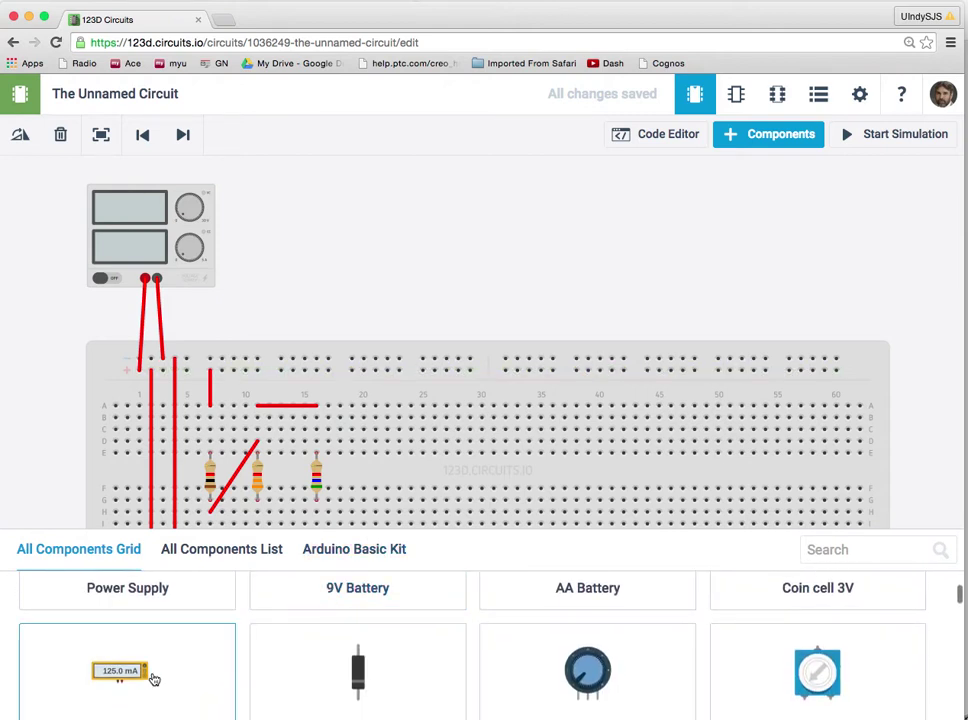
pyautogui.moveTo(124, 682); pyautogui.dragTo(345, 178)
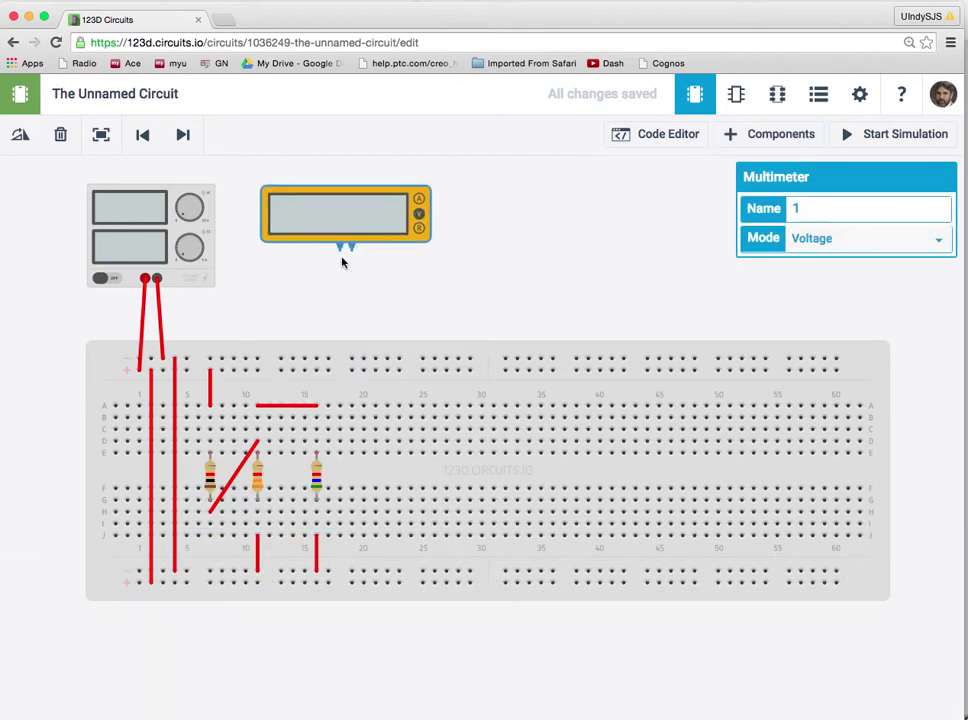
pyautogui.moveTo(346, 280); pyautogui.dragTo(337, 303)
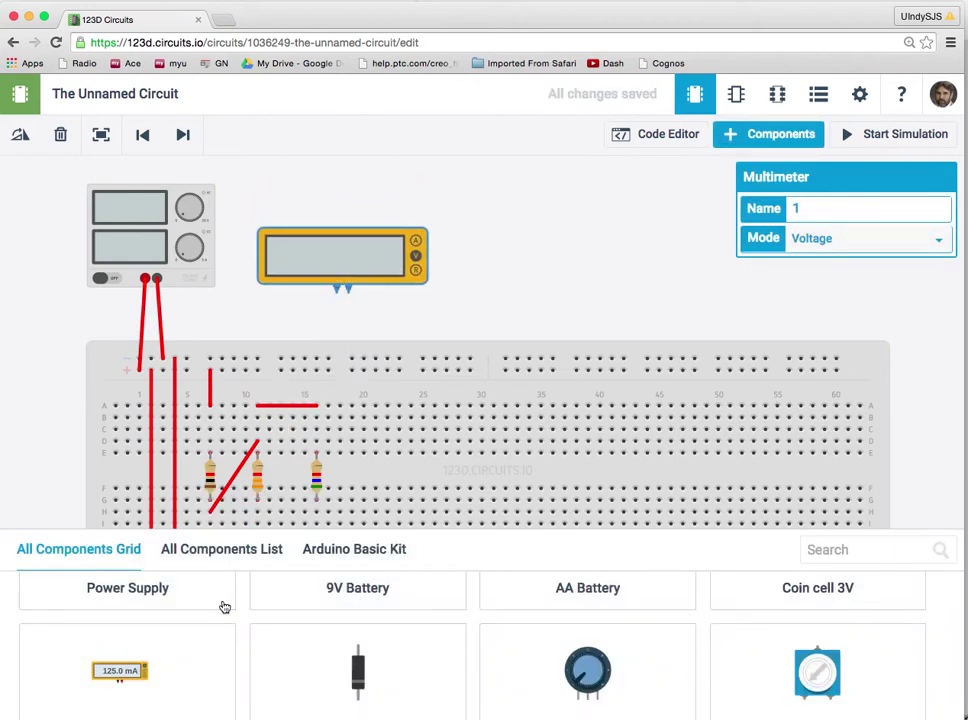
pyautogui.moveTo(161, 652); pyautogui.dragTo(557, 302)
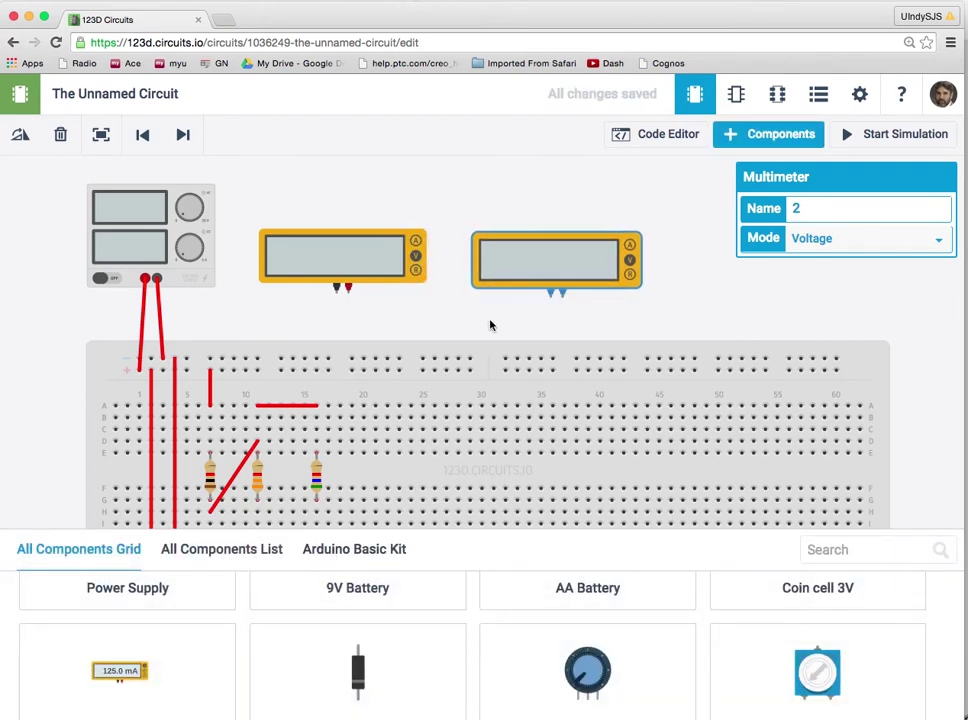
pyautogui.click(769, 136)
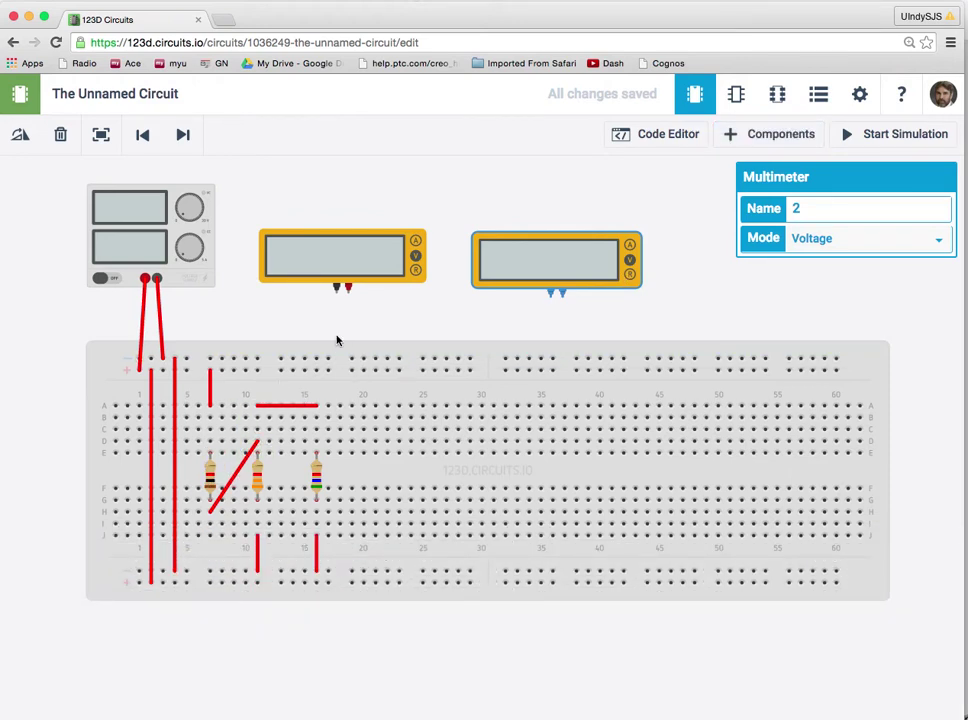
# Step: Connect the meter leads across the left and right resistors and run the simulation (1.63 V, 3.37 V)
pyautogui.moveTo(348, 289); pyautogui.dragTo(210, 430)
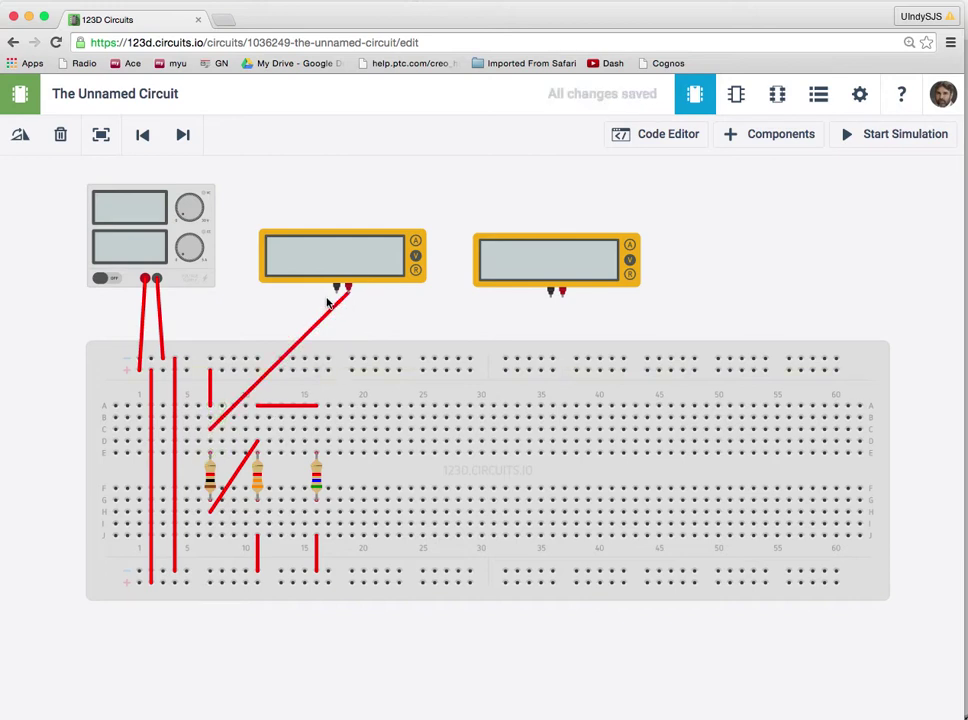
pyautogui.moveTo(336, 291); pyautogui.dragTo(211, 525)
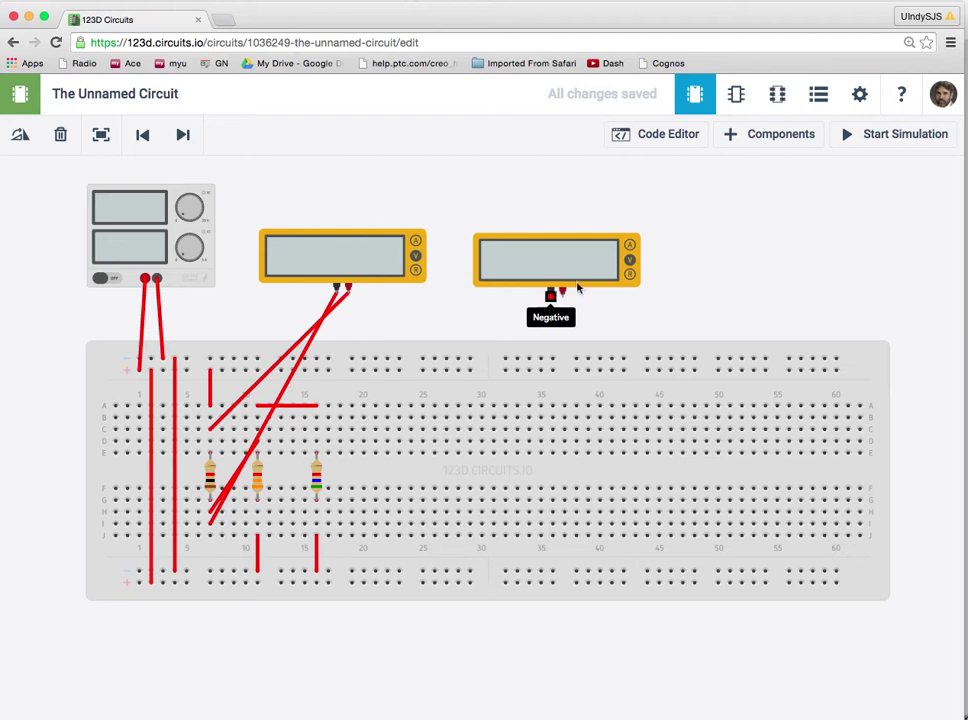
pyautogui.moveTo(563, 296); pyautogui.dragTo(318, 430)
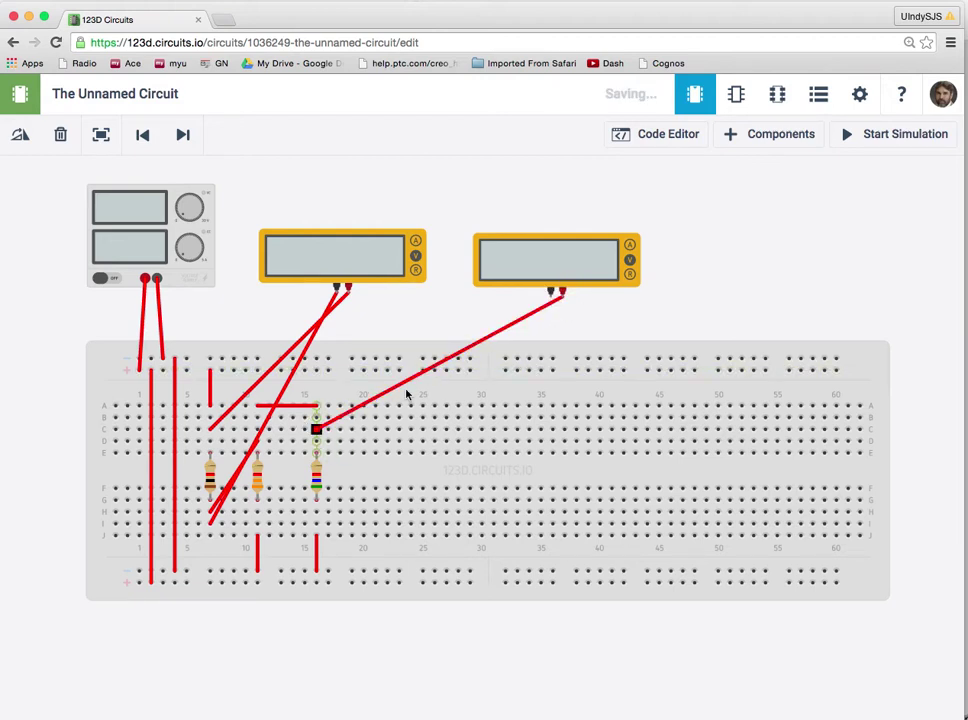
pyautogui.moveTo(551, 298); pyautogui.dragTo(318, 513)
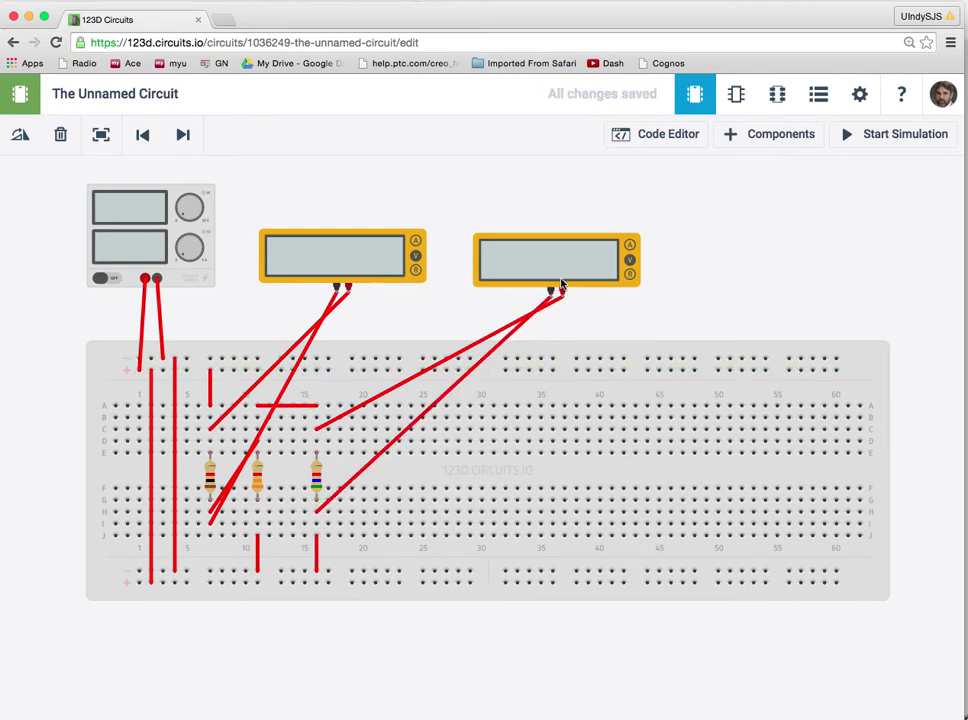
pyautogui.moveTo(555, 260); pyautogui.dragTo(538, 290)
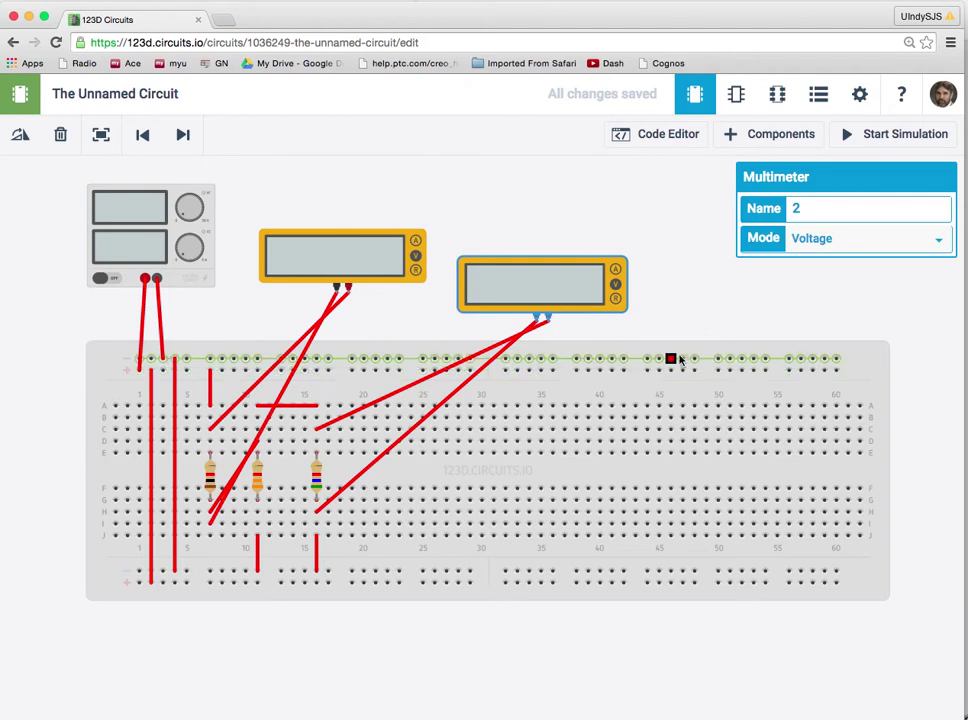
pyautogui.click(868, 134)
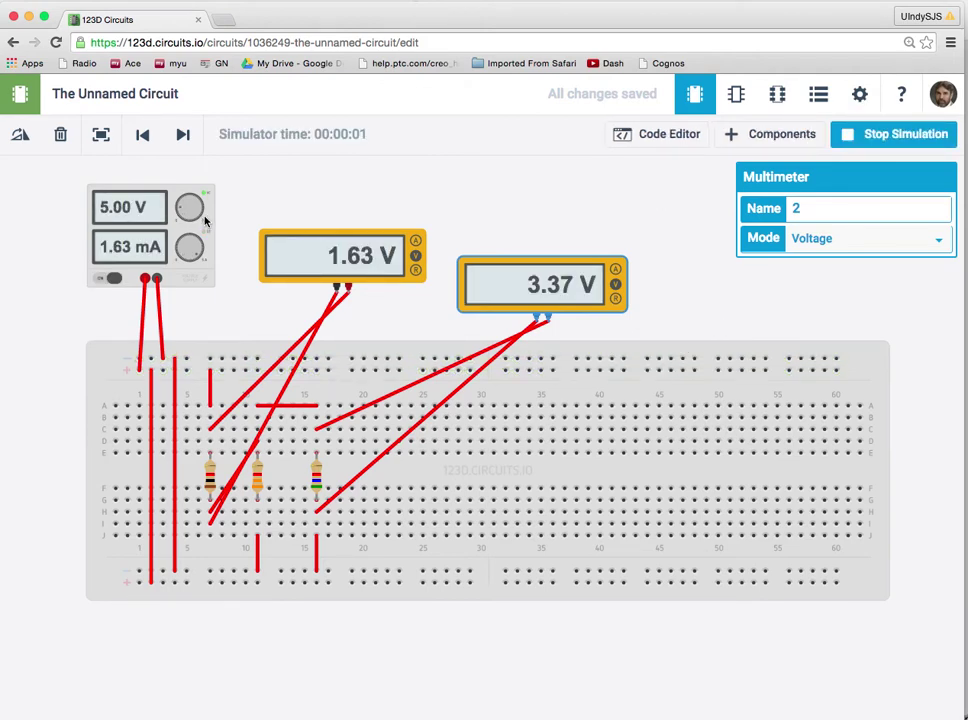
pyautogui.scroll(5, 205, 220)
pyautogui.scroll(-3, 207, 220)
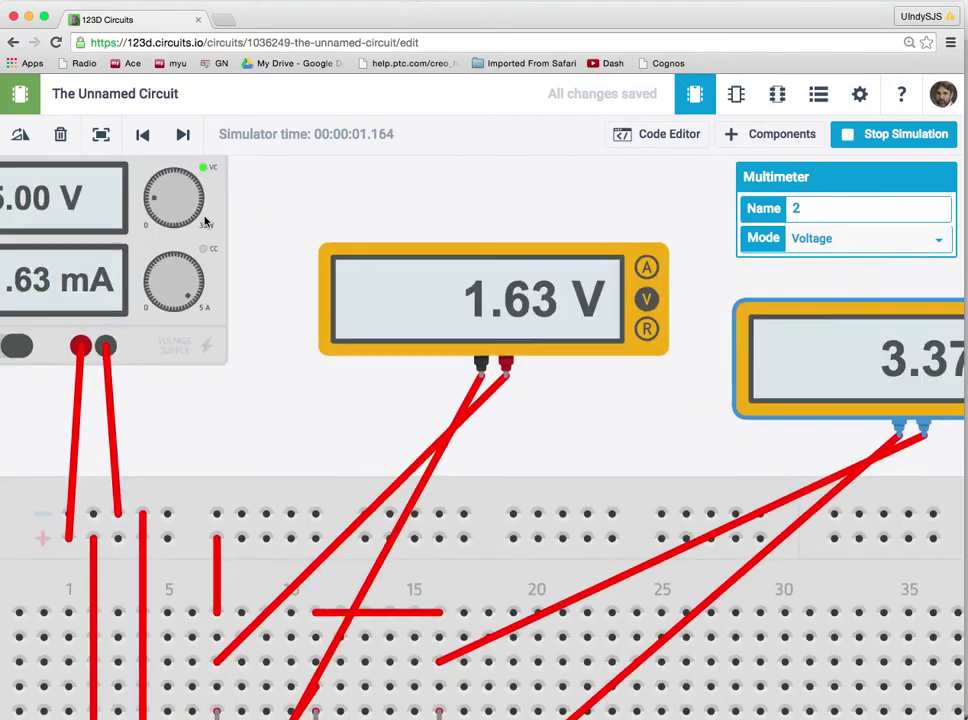
pyautogui.hscroll(-3, 302, 223)
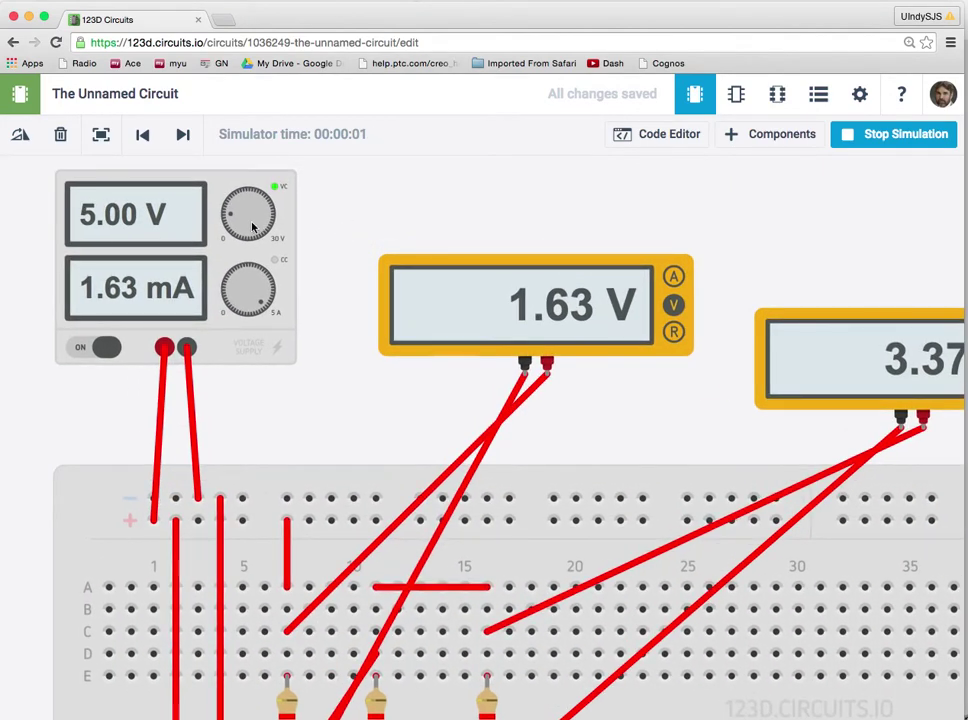
pyautogui.moveTo(232, 218)
pyautogui.mouseDown()
pyautogui.moveTo(225, 207)
pyautogui.moveTo(236, 197)
pyautogui.mouseUp()
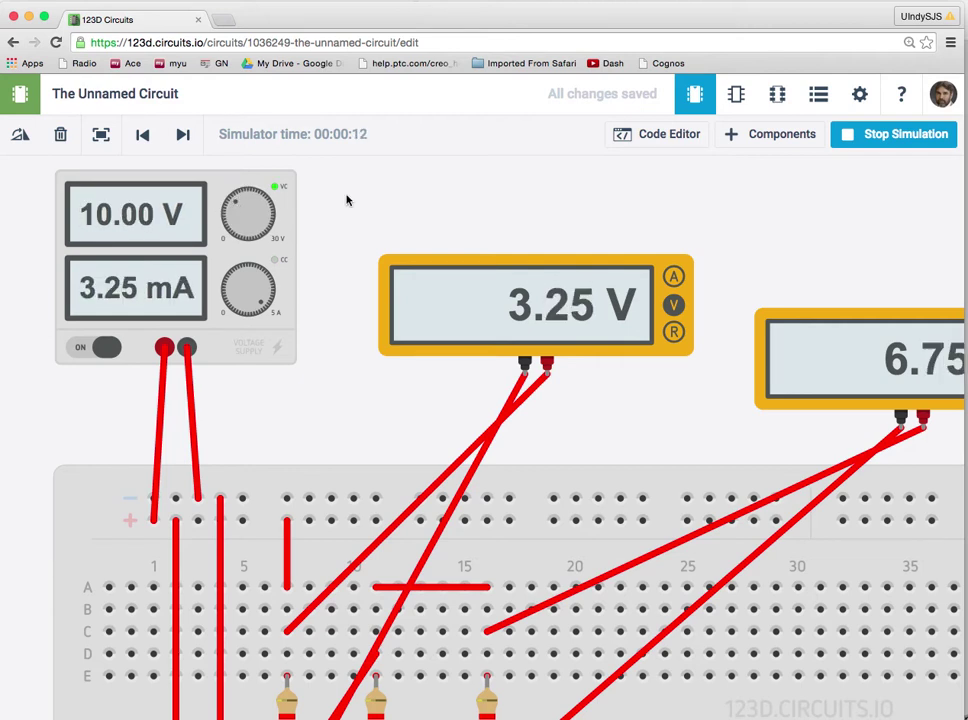
pyautogui.scroll(1, 340, 208)
pyautogui.scroll(-4, 337, 210)
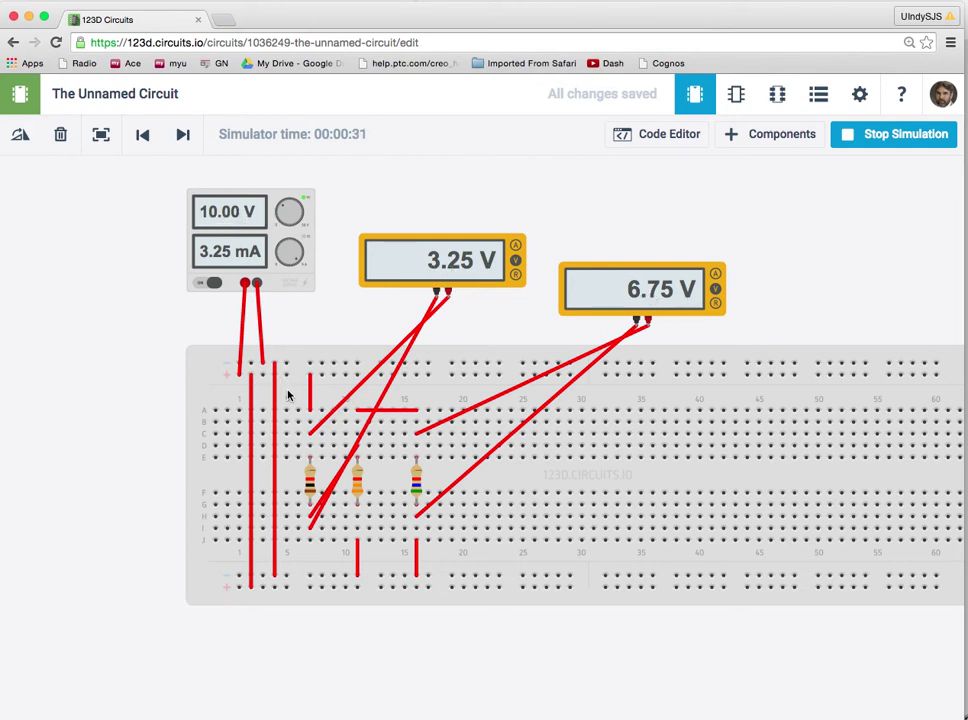
pyautogui.press('super+Tab')
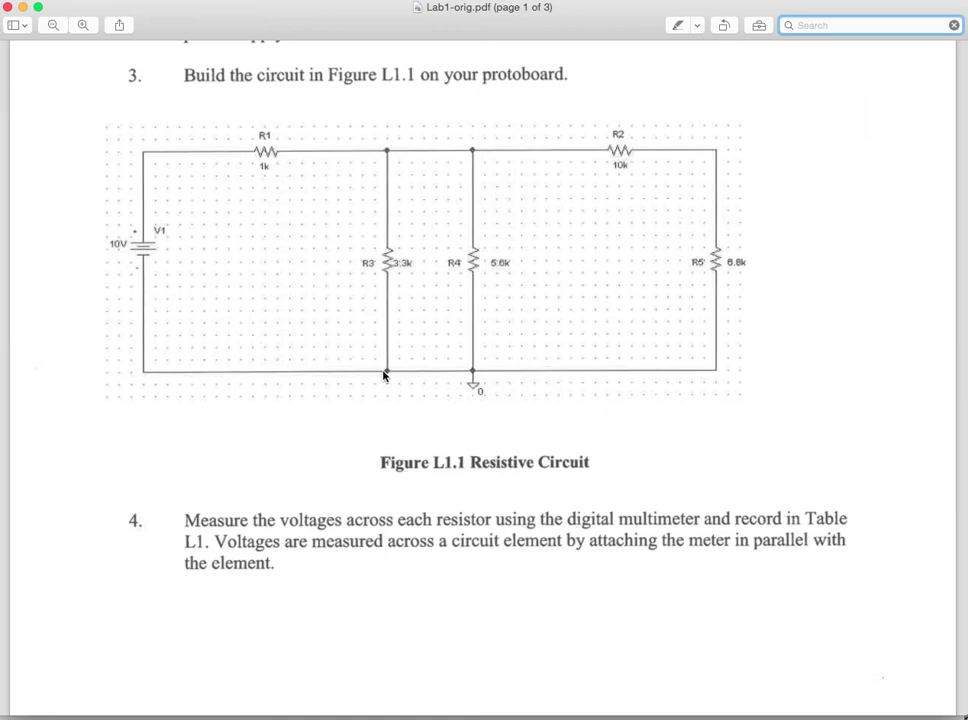
pyautogui.press('super+Tab')
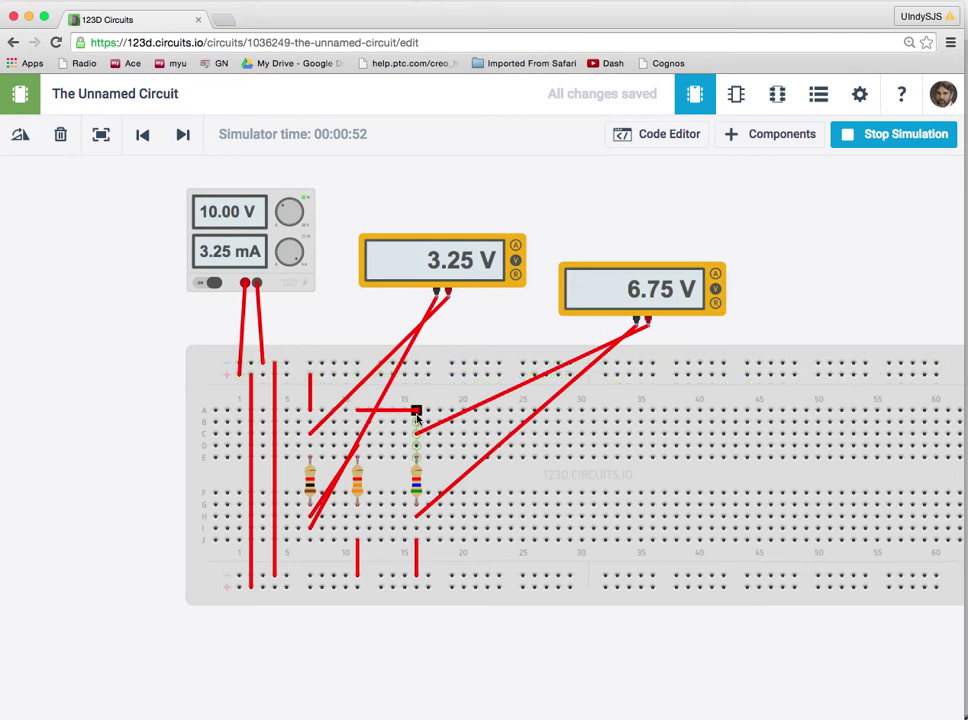
pyautogui.press('super+Tab')
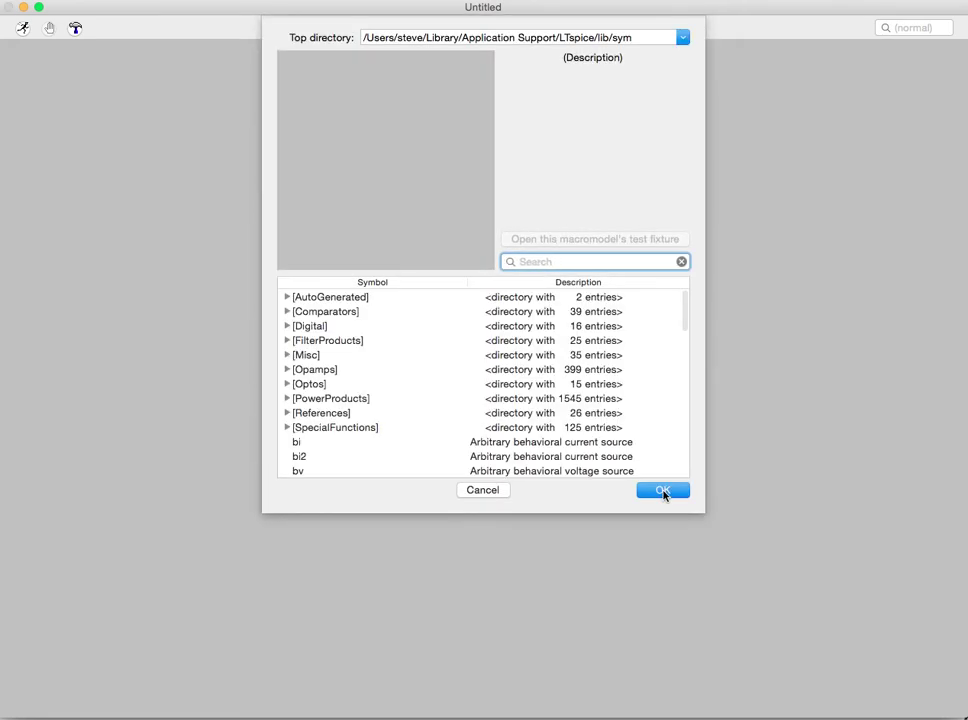
# Step: Search the part list for 'voltage' and place voltage source V1 on the schematic
pyautogui.write('v')
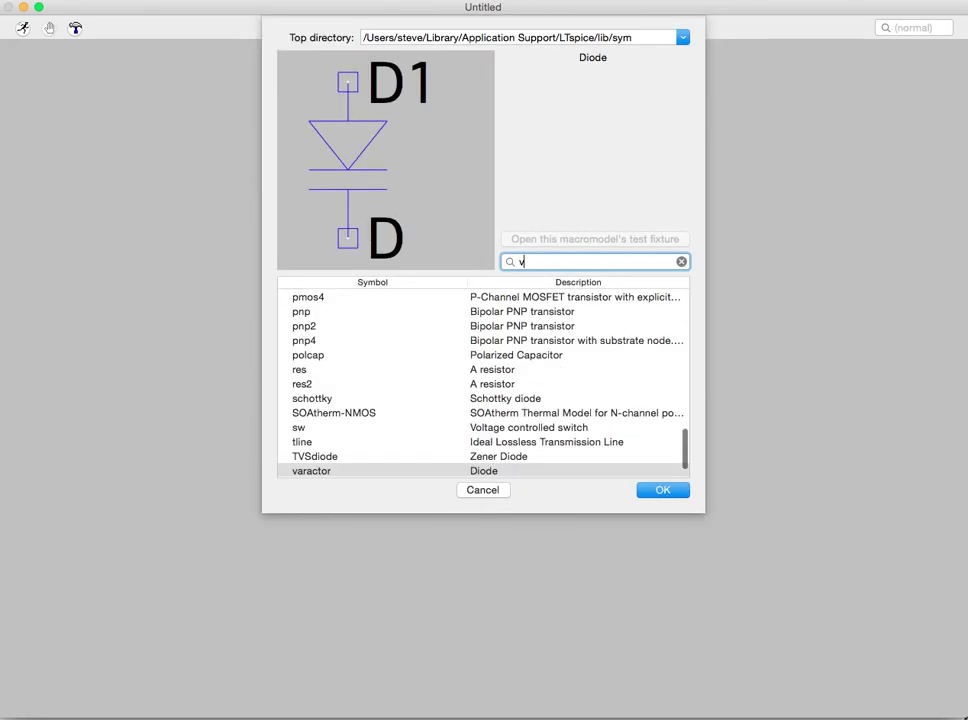
pyautogui.scroll(-2, 547, 471)
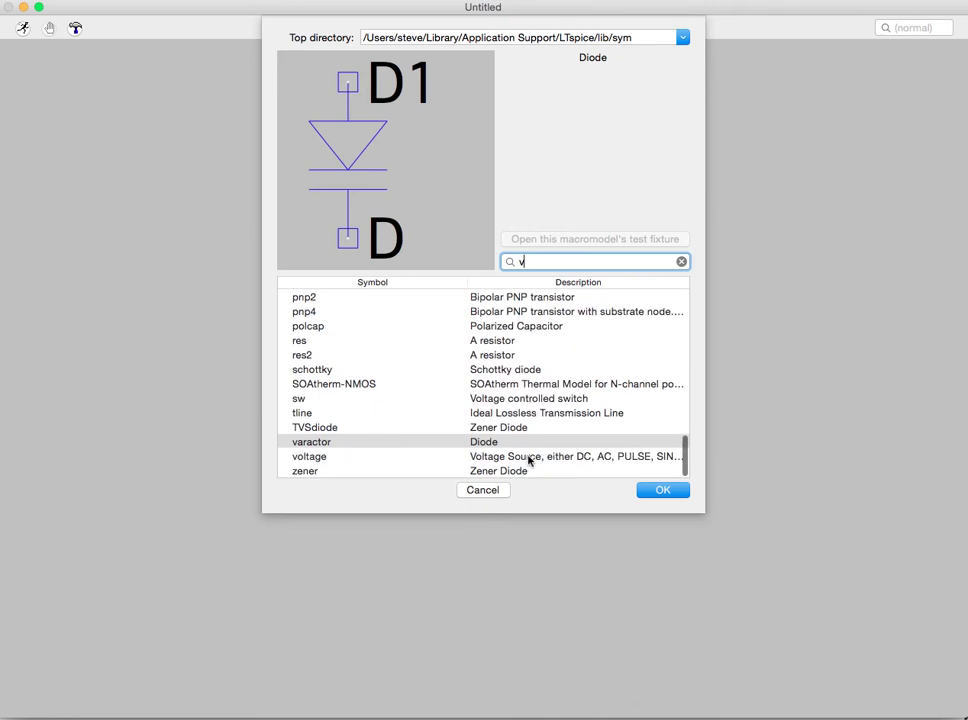
pyautogui.write('oltage')
pyautogui.click(645, 490)
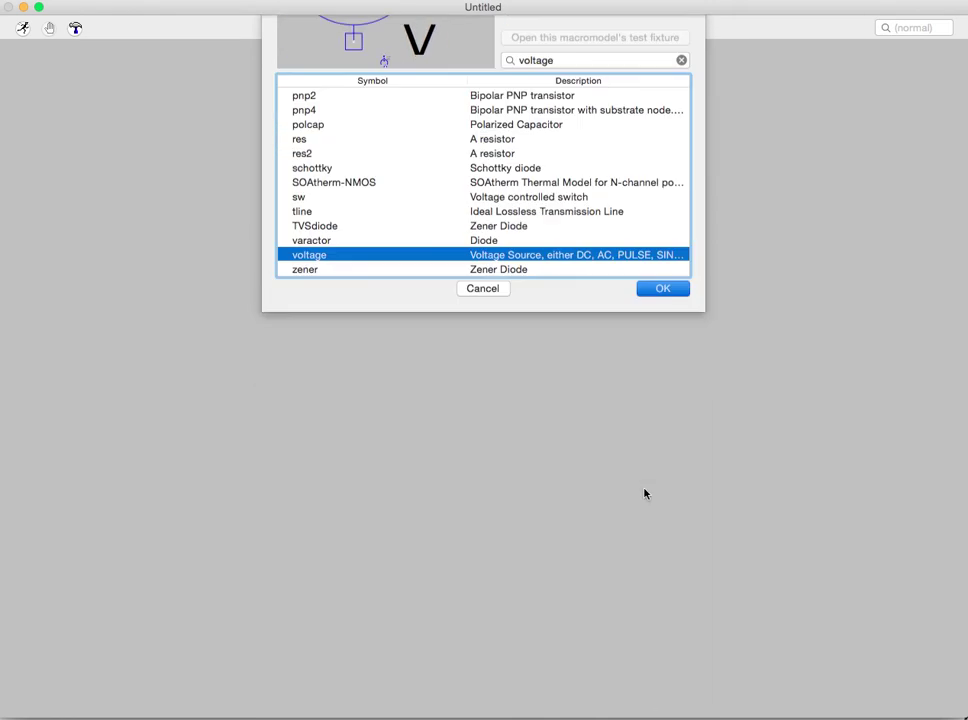
pyautogui.click(193, 322)
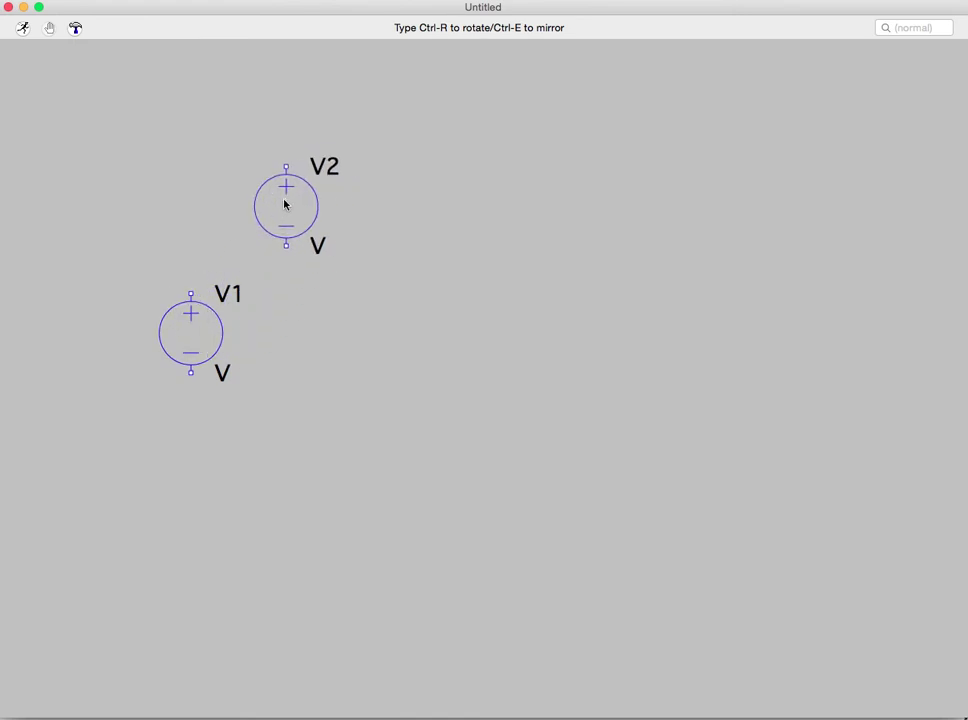
pyautogui.press('Escape')
# Step: Choose the resistor 'r' as the next component to place
pyautogui.press('F2')
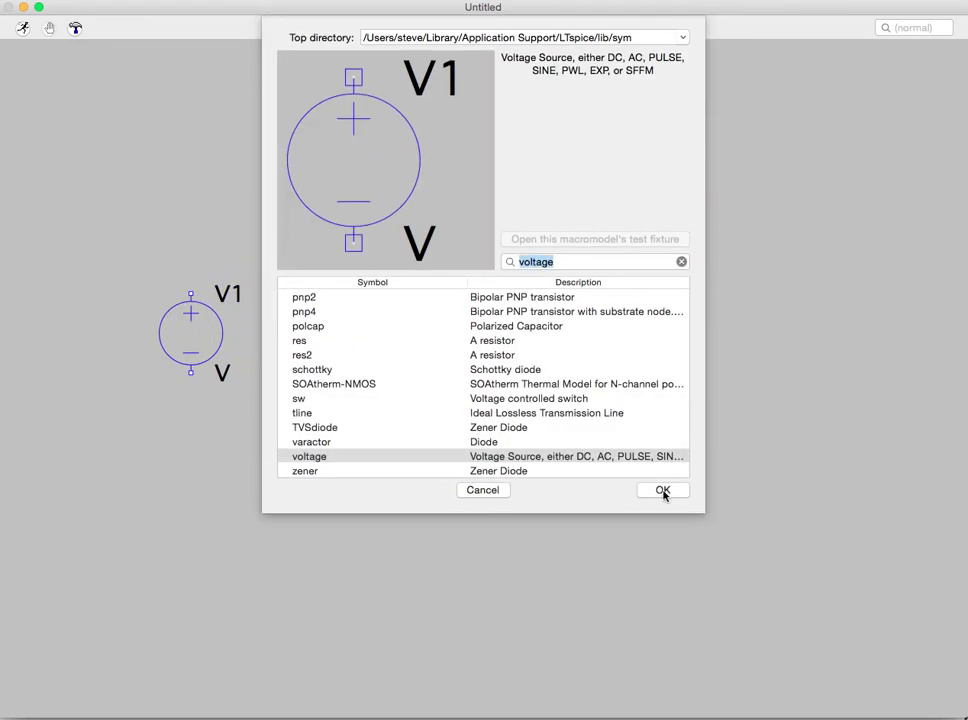
pyautogui.write('r')
pyautogui.press('Return')
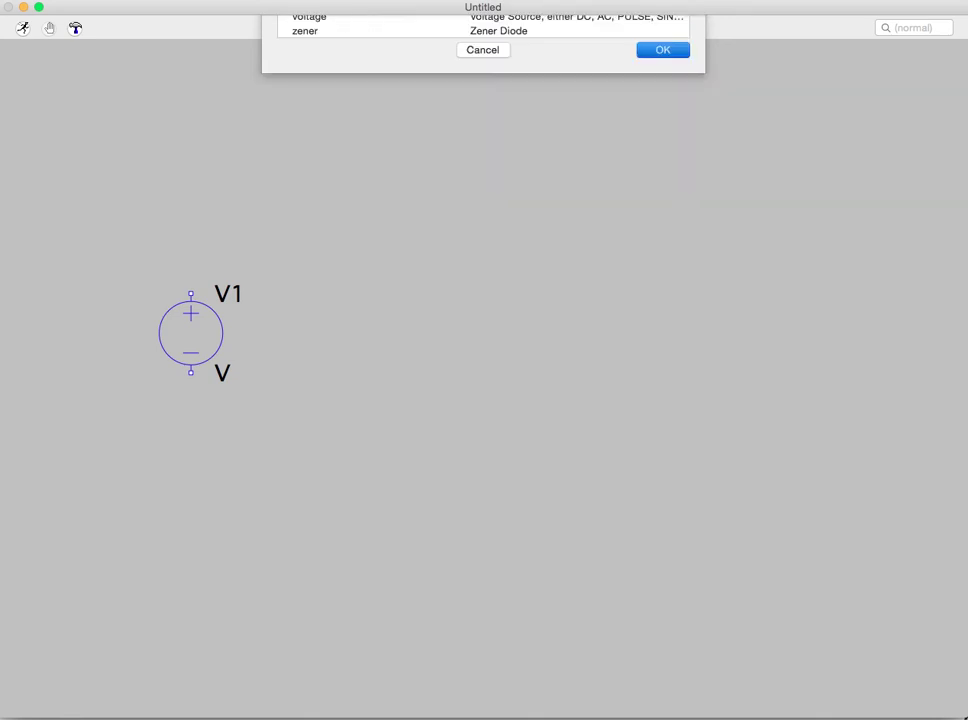
# Step: Place R1 horizontally above V1, and R2 and R3 upright to its right
pyautogui.hotkey('ctrl', 'r')
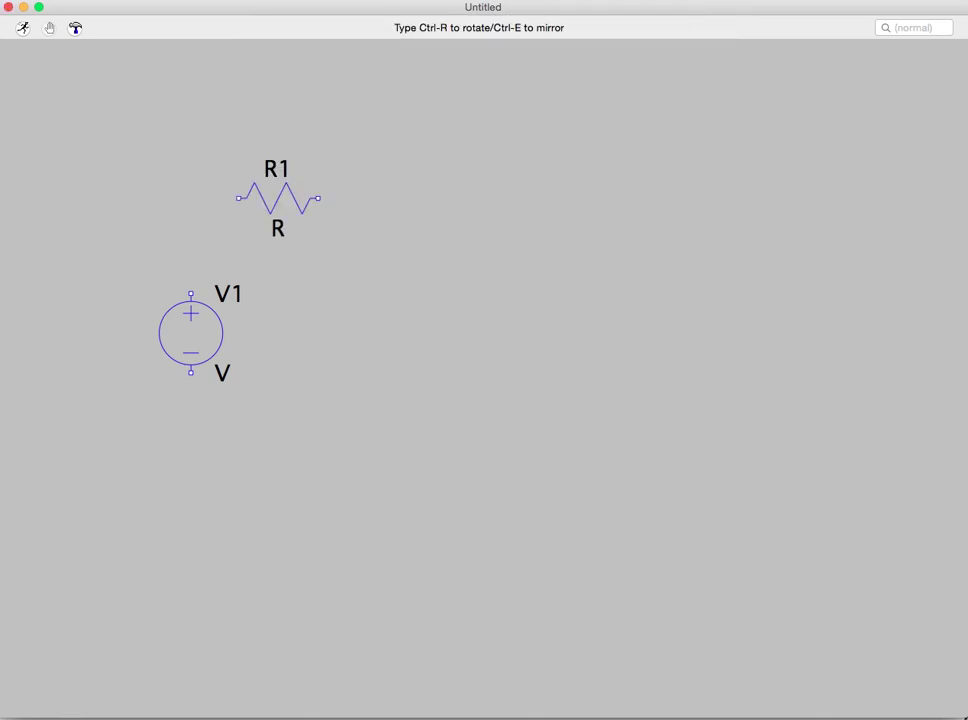
pyautogui.click(294, 230)
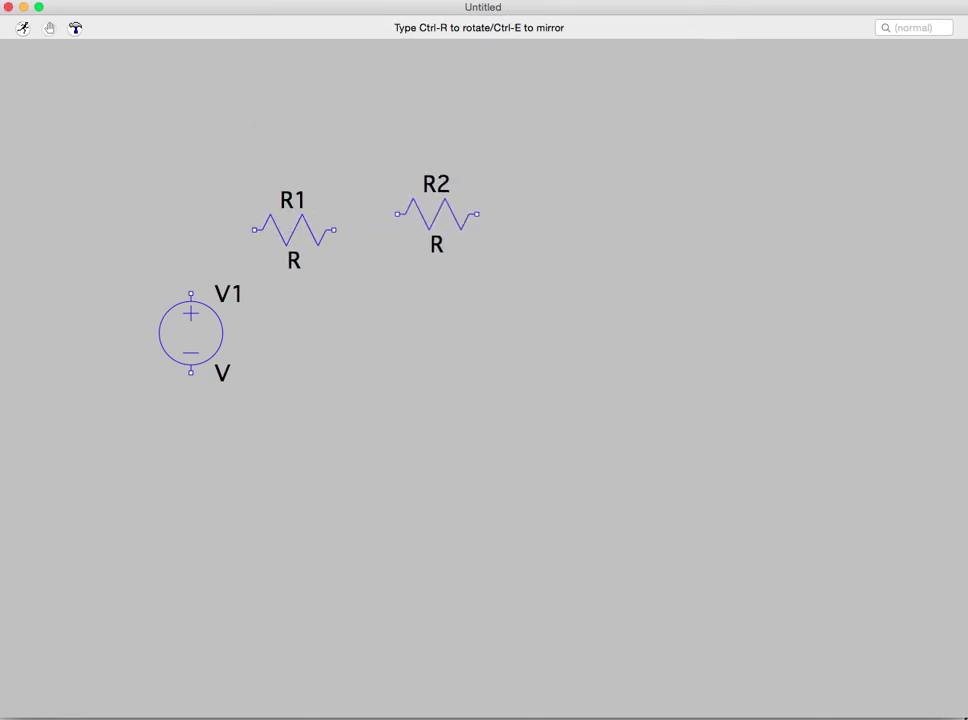
pyautogui.hotkey('ctrl', 'r')
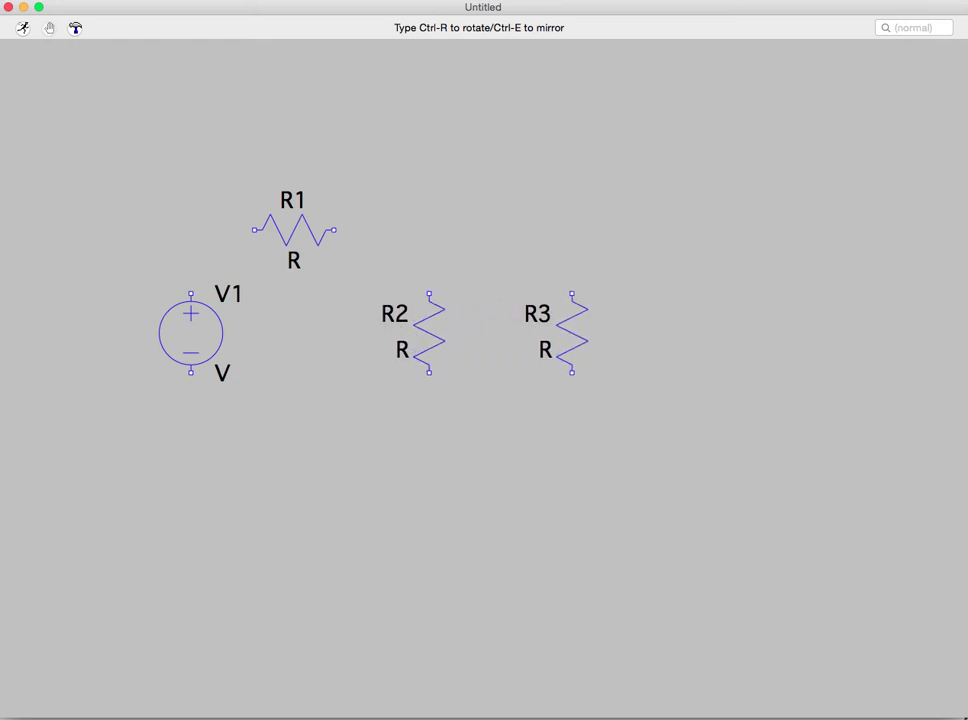
pyautogui.click(571, 333)
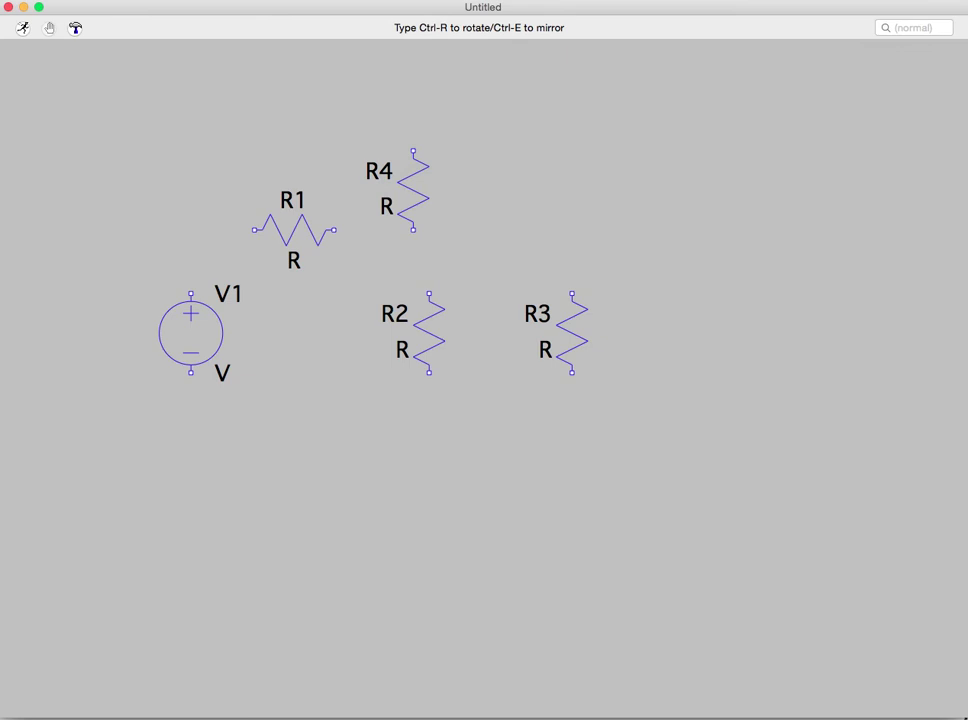
# Step: Wire V1's top through R1 to R3's top, and R3's bottom back to V1's negative terminal
pyautogui.press('w')
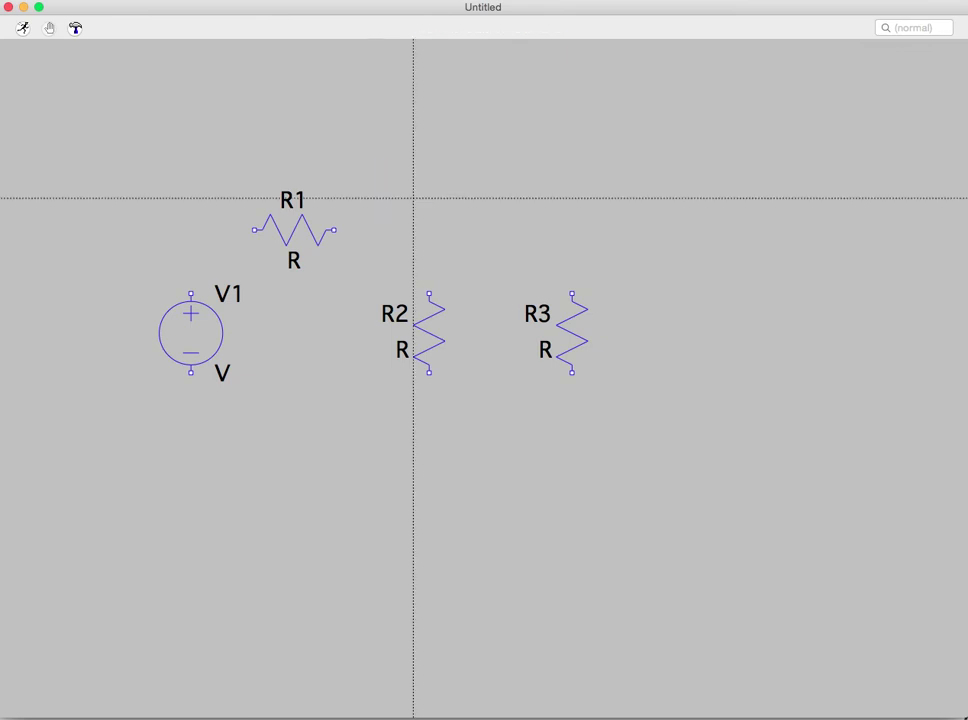
pyautogui.click(191, 293)
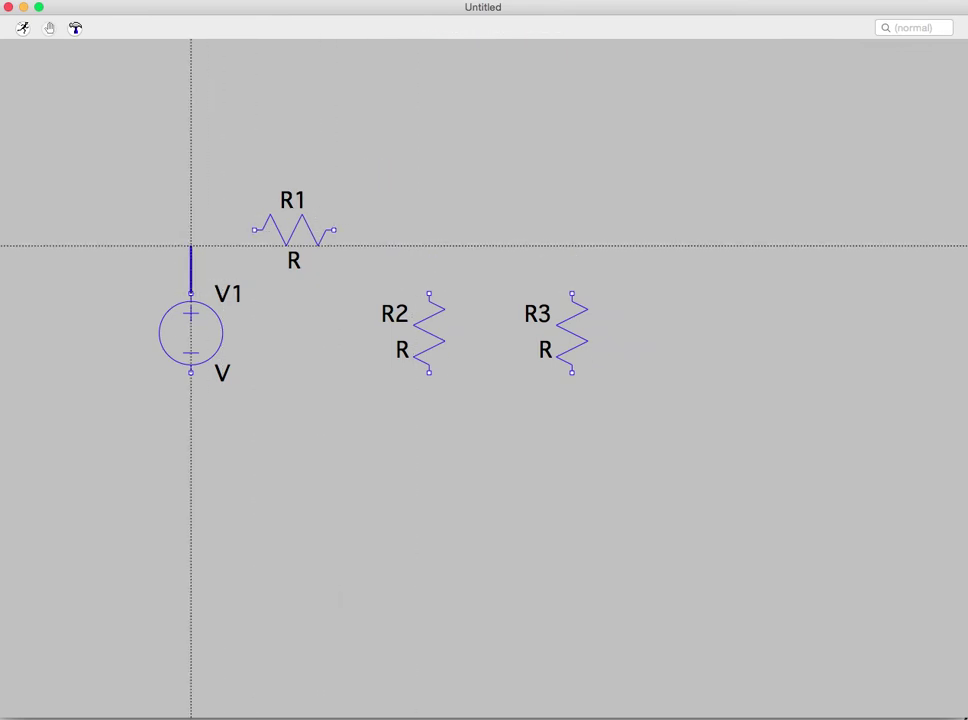
pyautogui.click(191, 230)
pyautogui.click(254, 230)
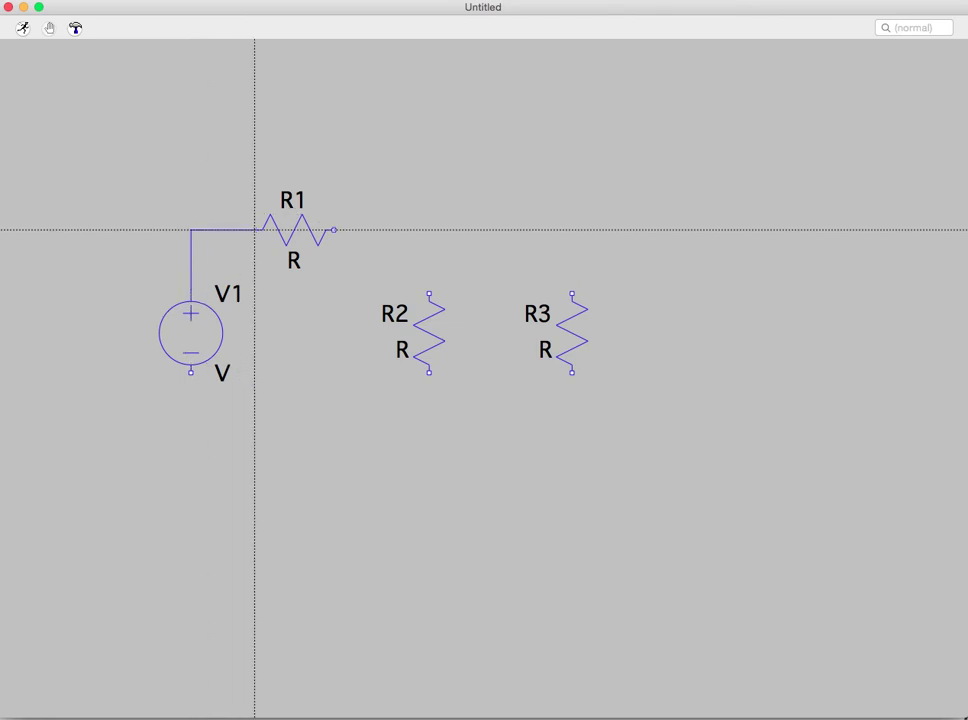
pyautogui.click(334, 230)
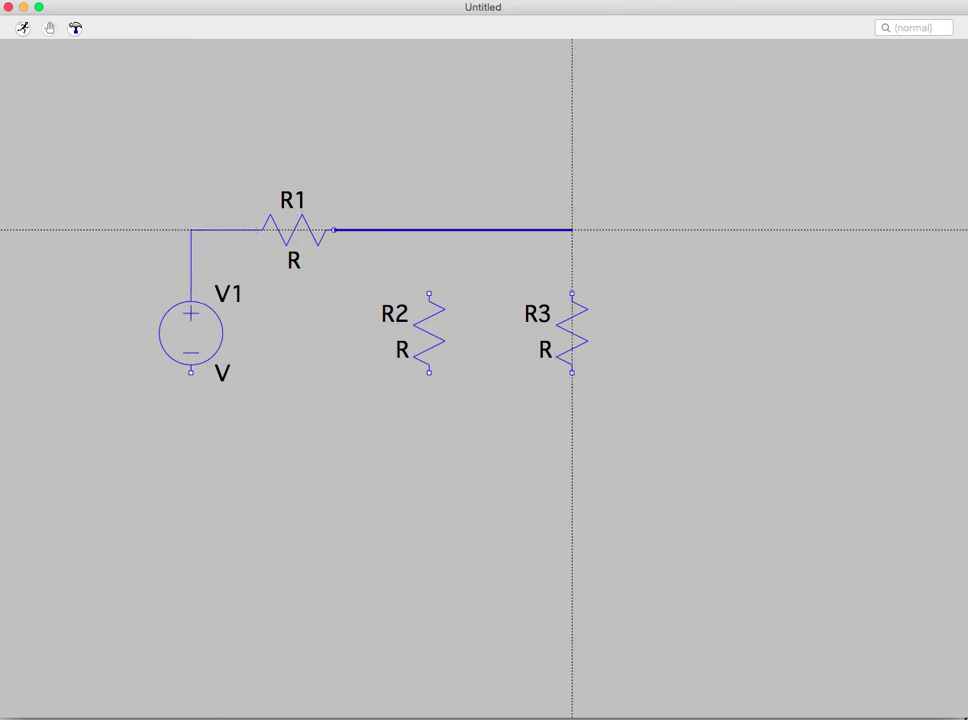
pyautogui.click(572, 230)
pyautogui.click(572, 293)
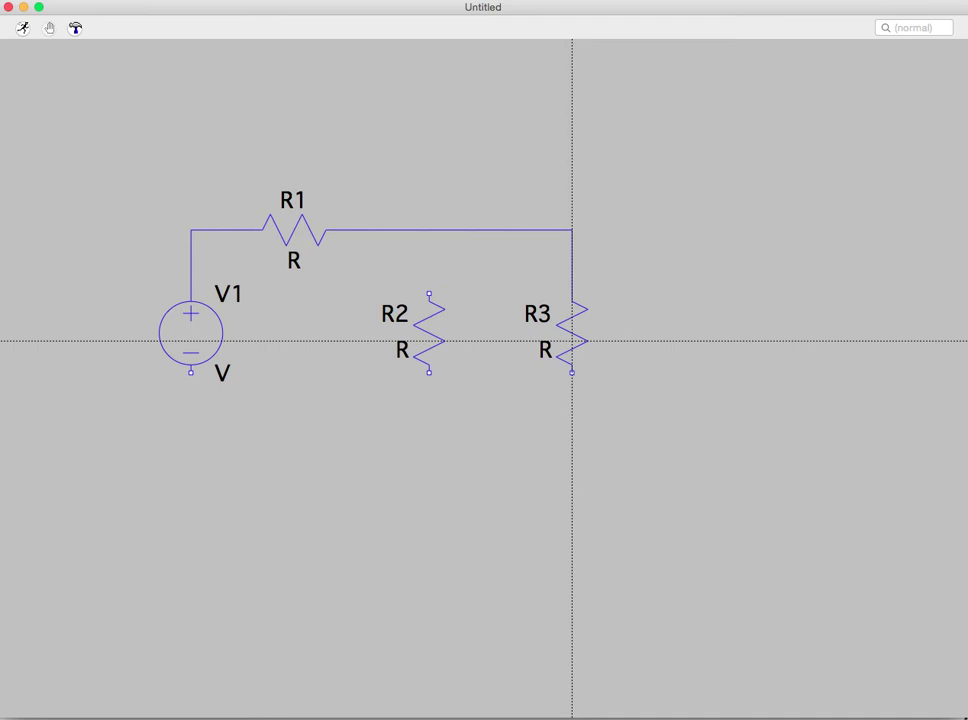
pyautogui.click(572, 372)
pyautogui.click(572, 419)
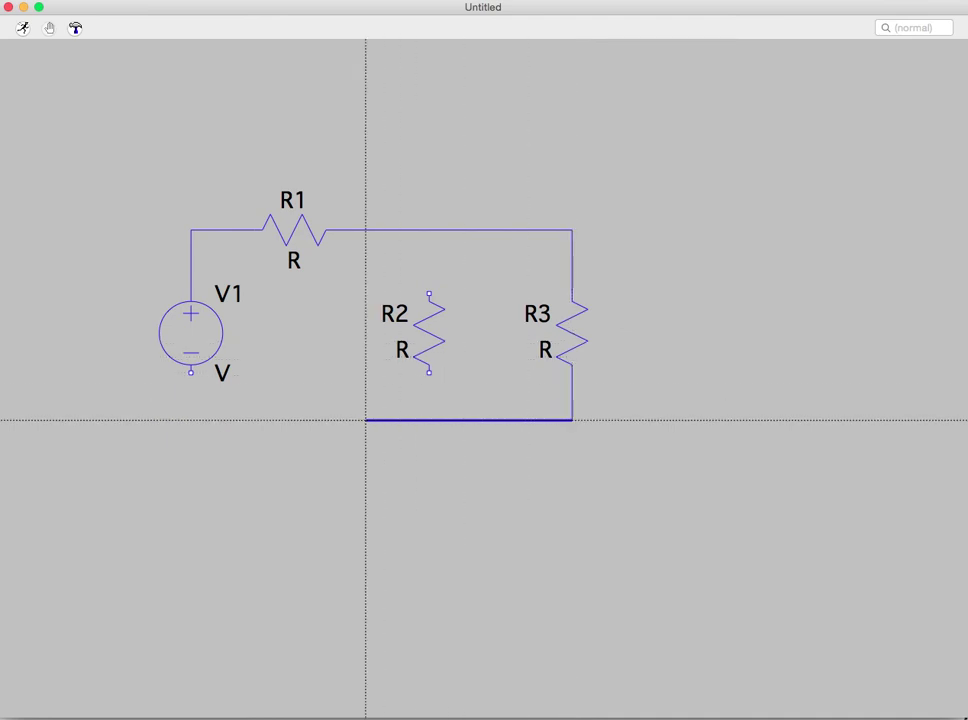
pyautogui.click(191, 419)
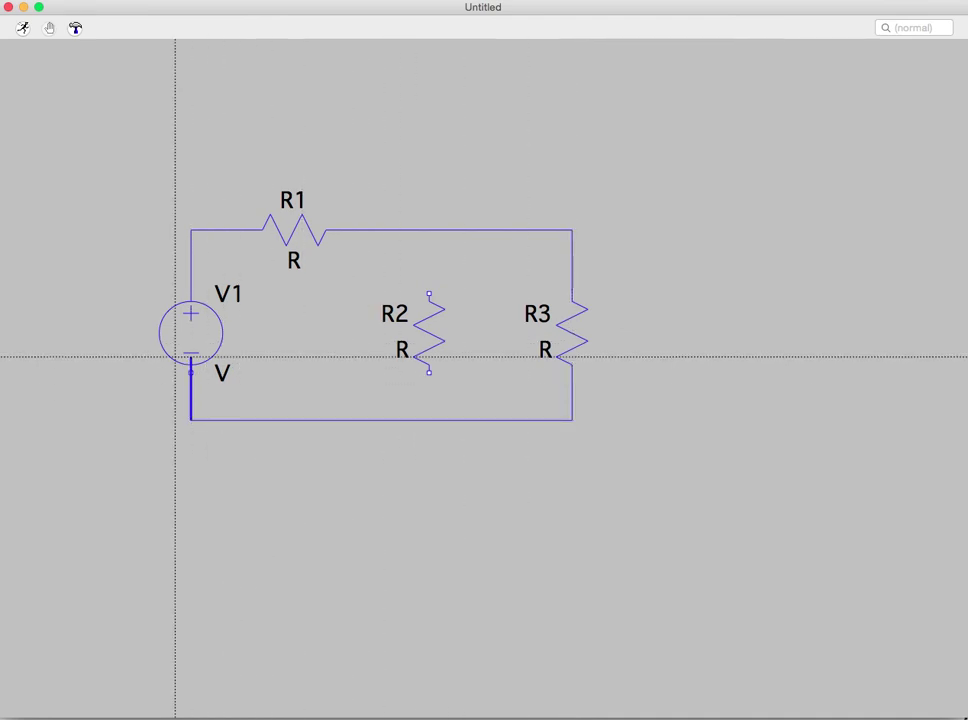
pyautogui.click(191, 372)
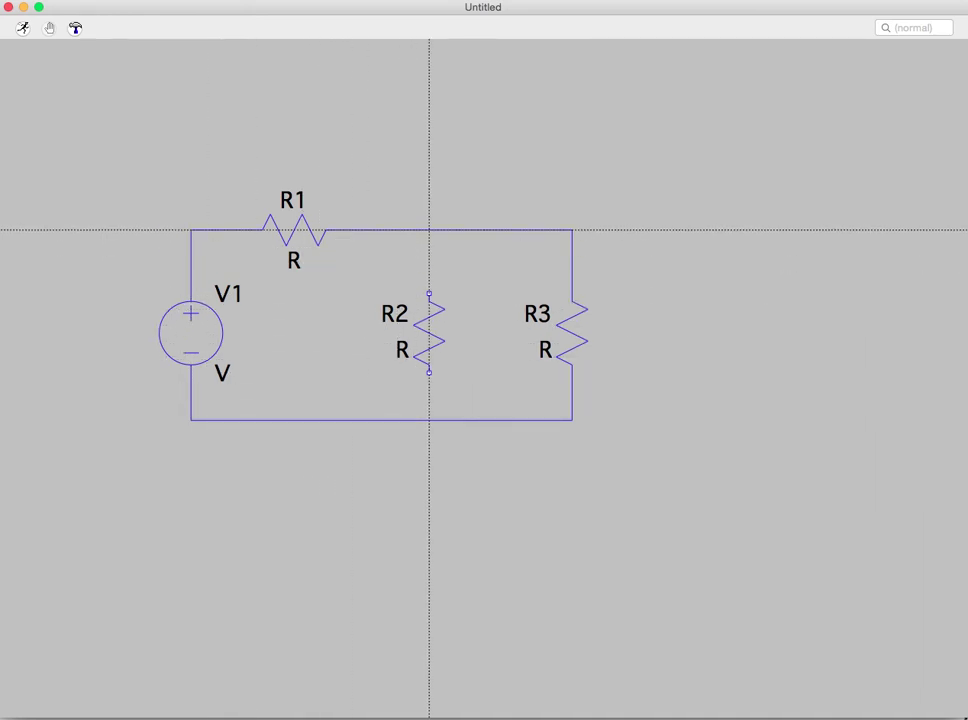
# Step: Connect R2's top and bottom to the upper and lower wires, in parallel with R3
pyautogui.click(429, 230)
pyautogui.click(429, 292)
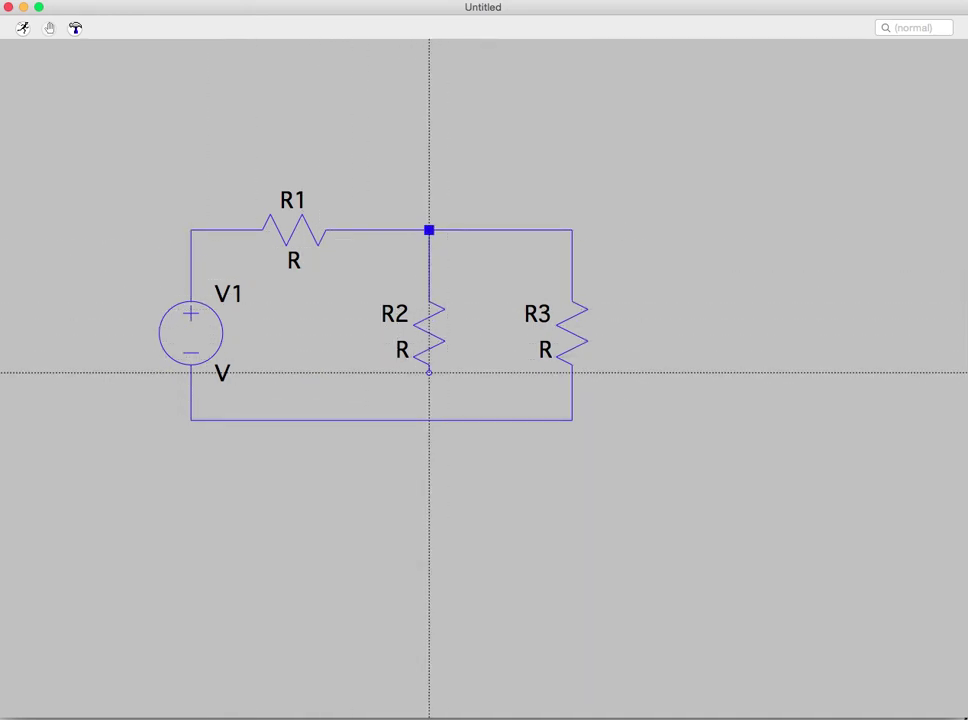
pyautogui.click(429, 372)
pyautogui.click(429, 420)
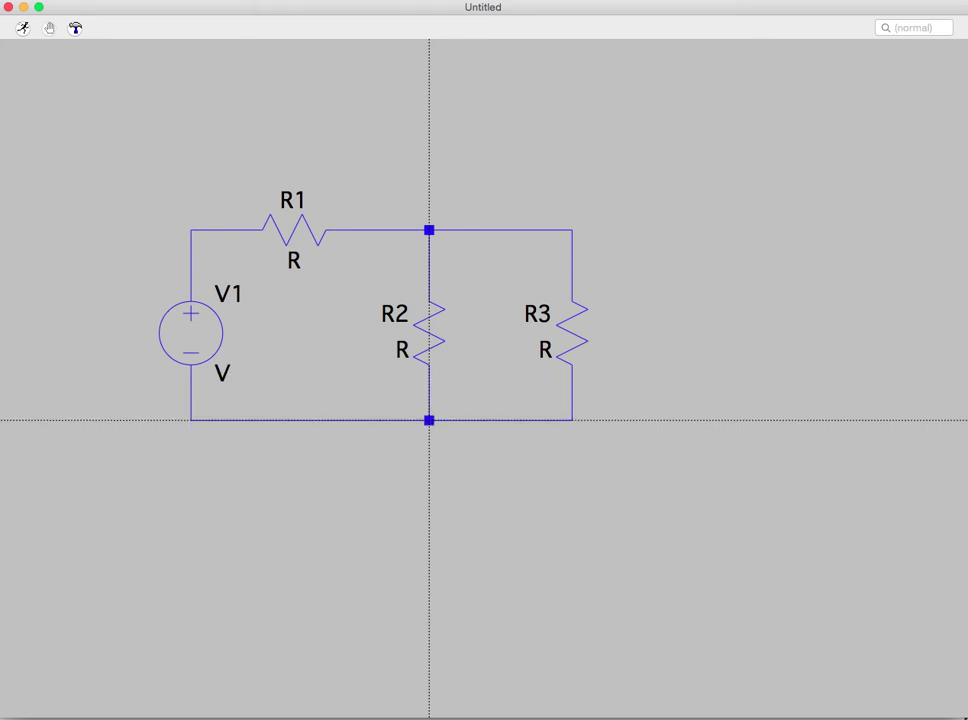
pyautogui.click(191, 420)
pyautogui.press('Escape')
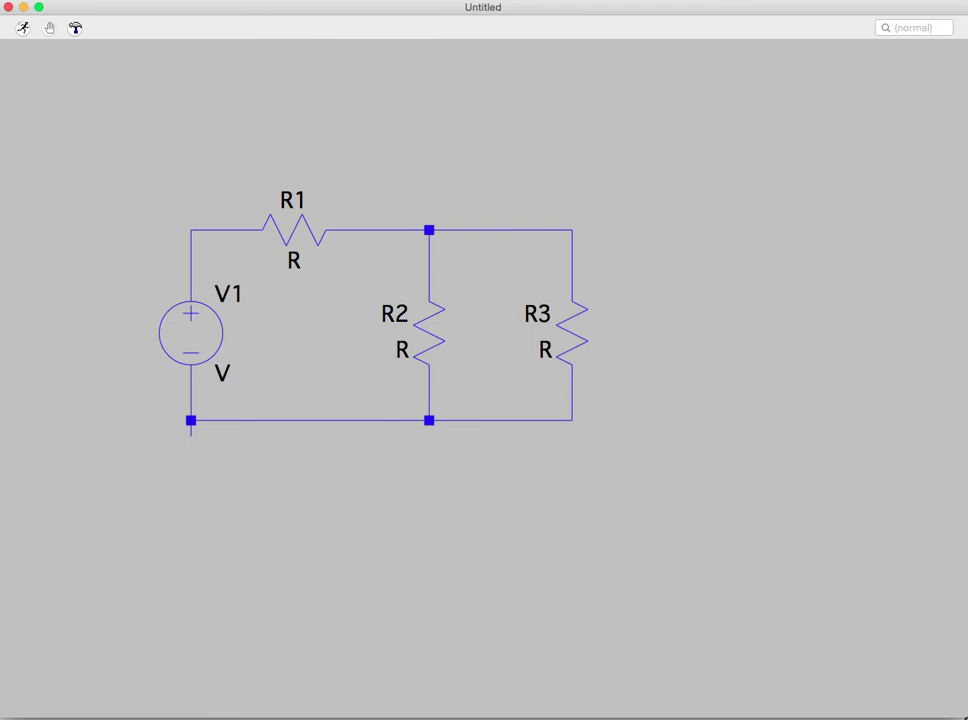
pyautogui.press('F3')
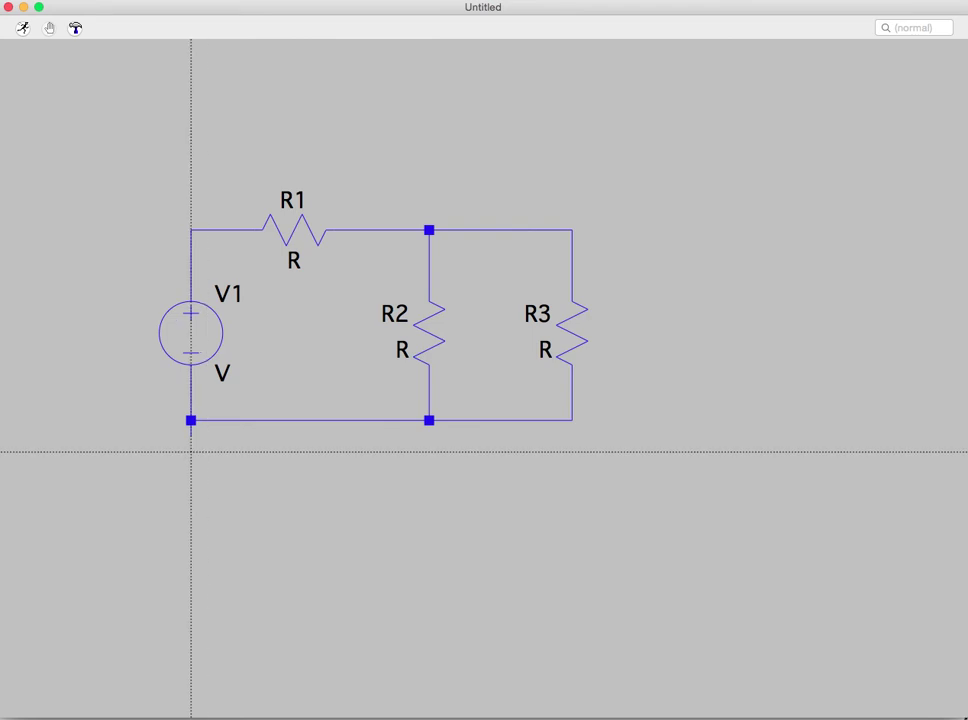
pyautogui.press('Escape')
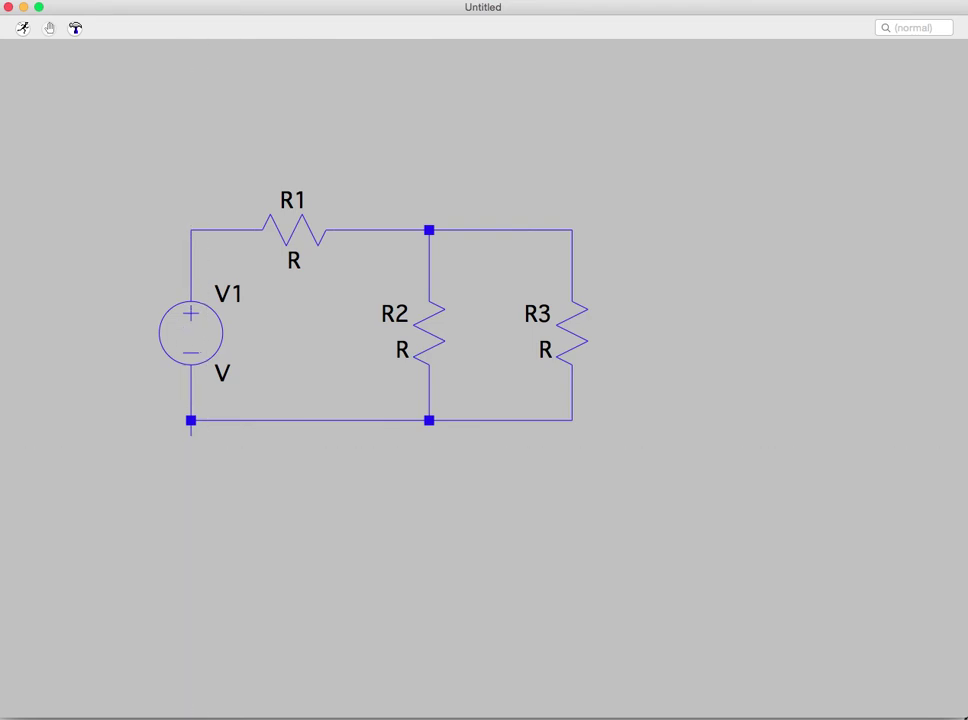
# Step: Label the bottom-left net below V1 as the GND ground node
pyautogui.rightClick(191, 428)
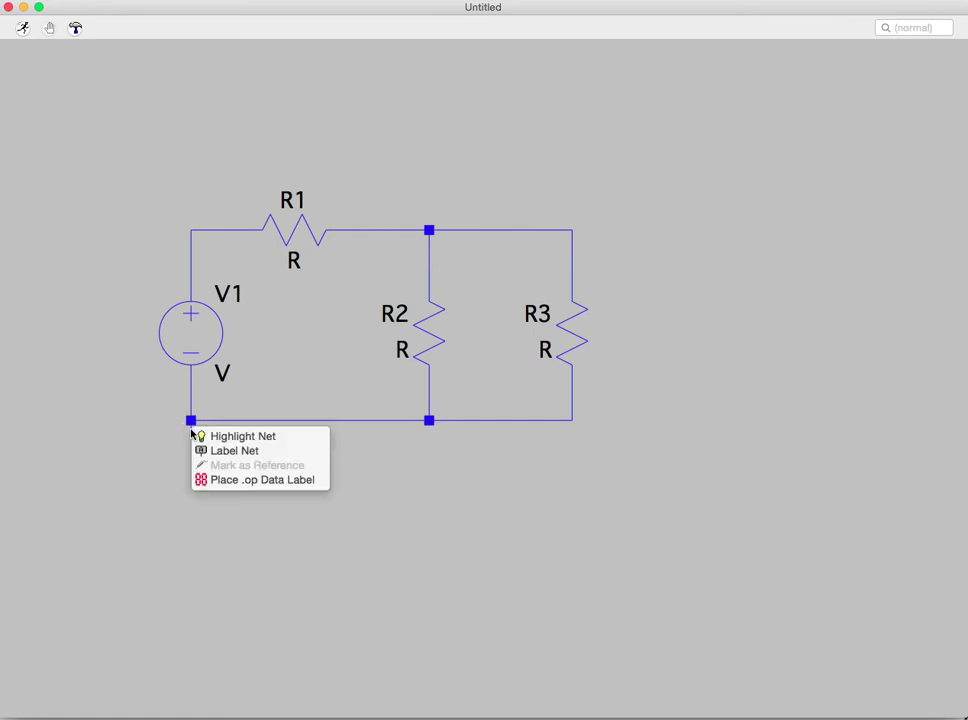
pyautogui.click(208, 448)
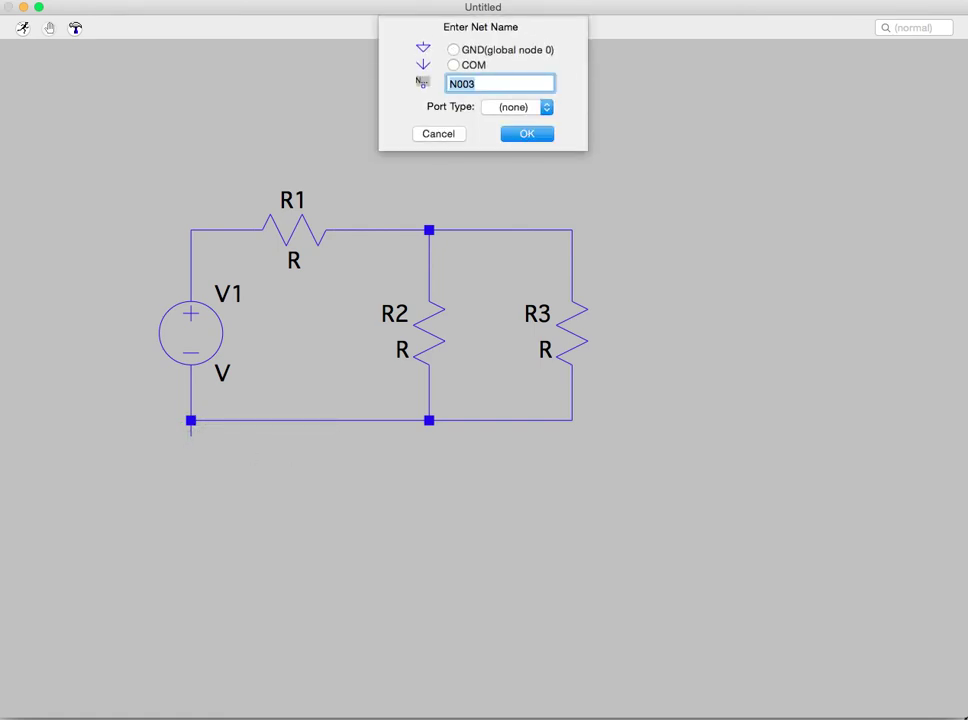
pyautogui.click(545, 50)
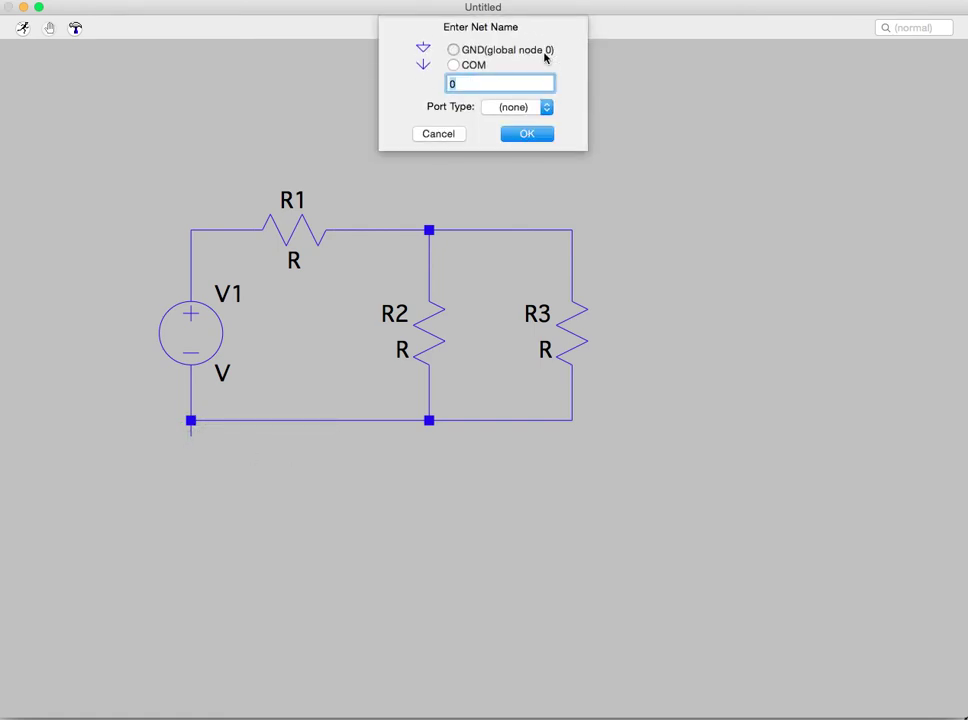
pyautogui.click(520, 138)
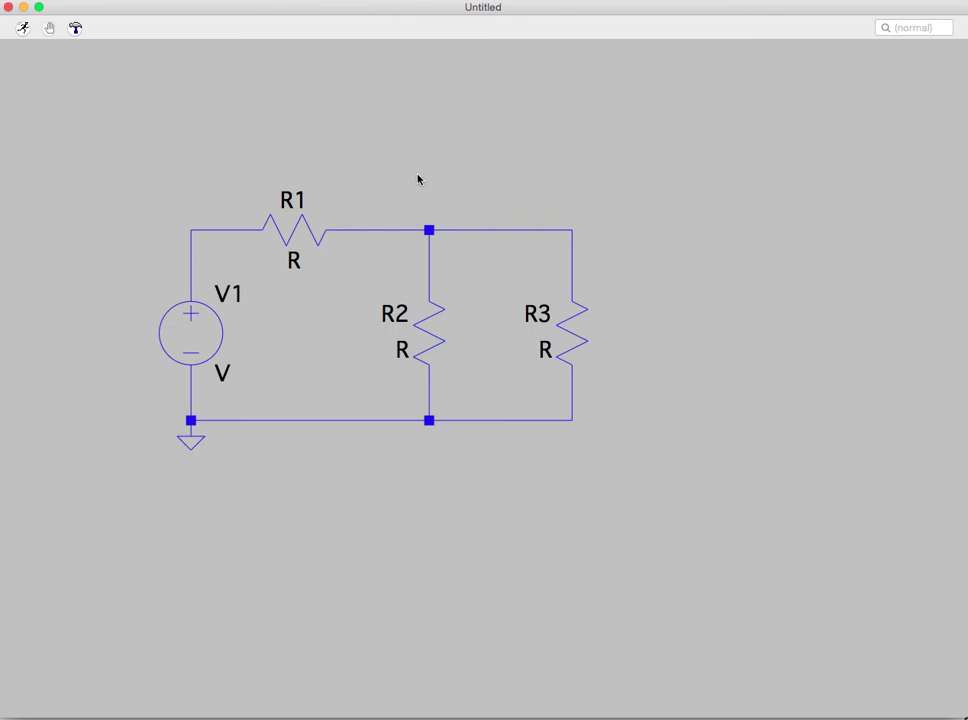
# Step: Set V1 to 10 and resistors R1, R2, R3 to 1k, 3.3k and 5.6k
pyautogui.rightClick(207, 331)
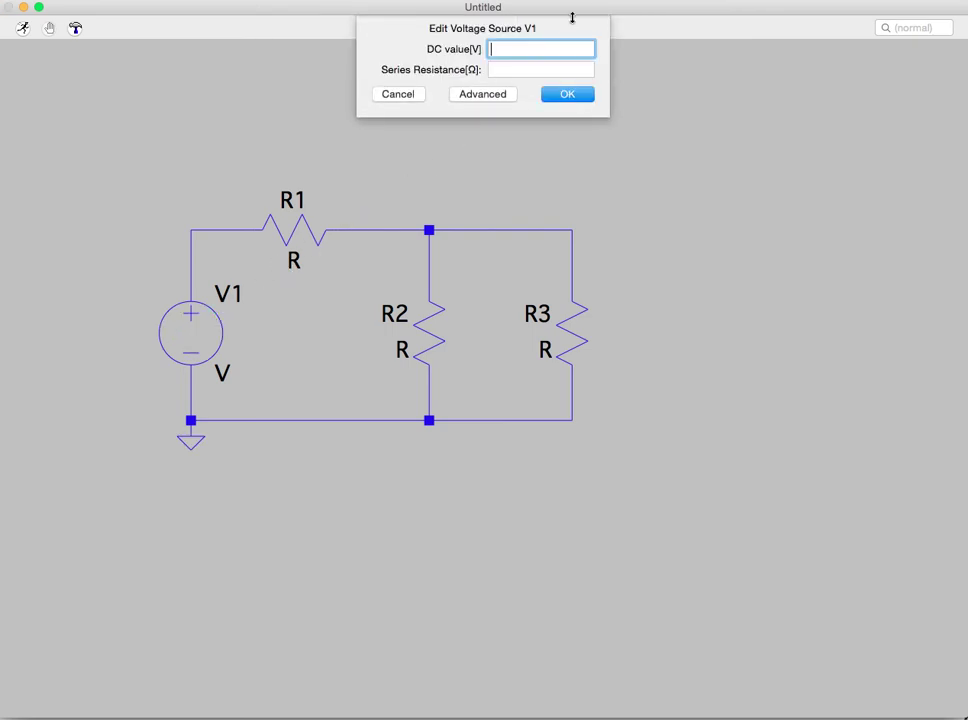
pyautogui.press('Return')
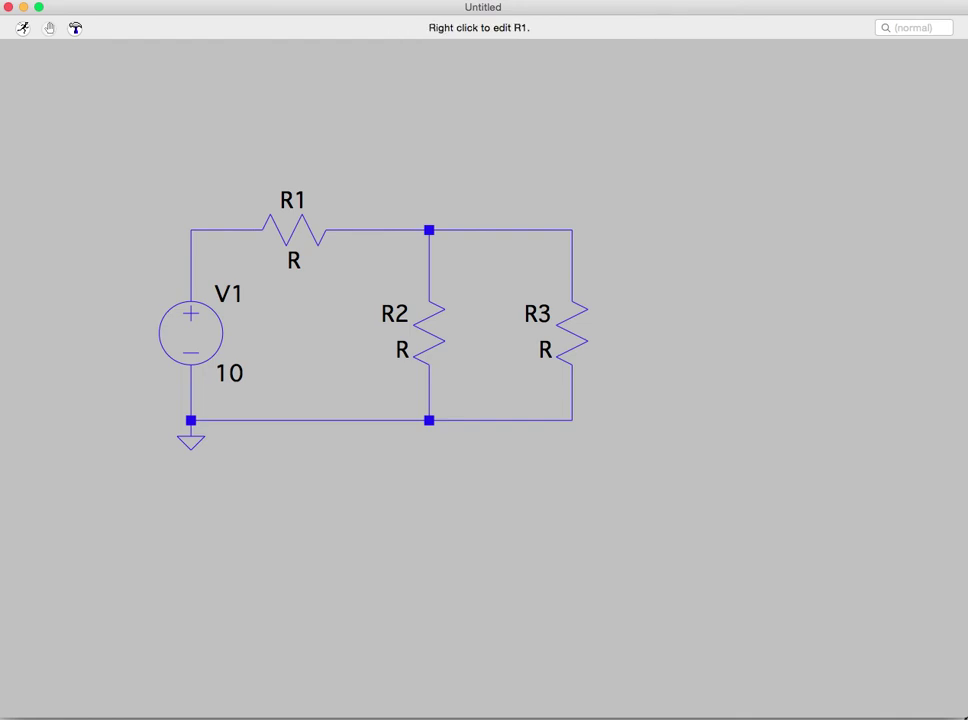
pyautogui.rightClick(293, 231)
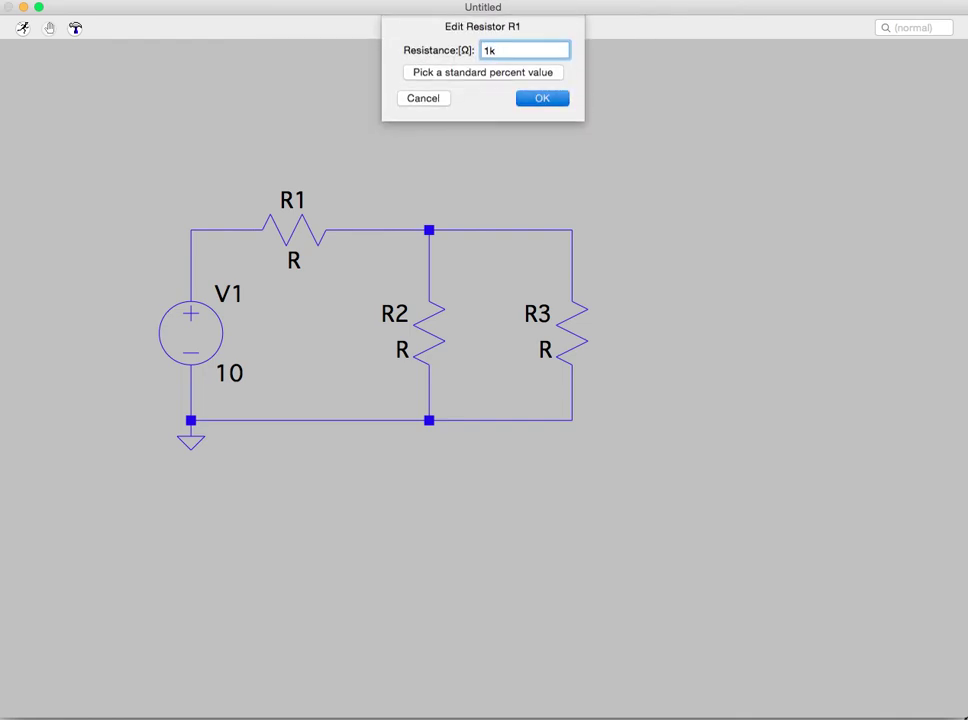
pyautogui.press('Return')
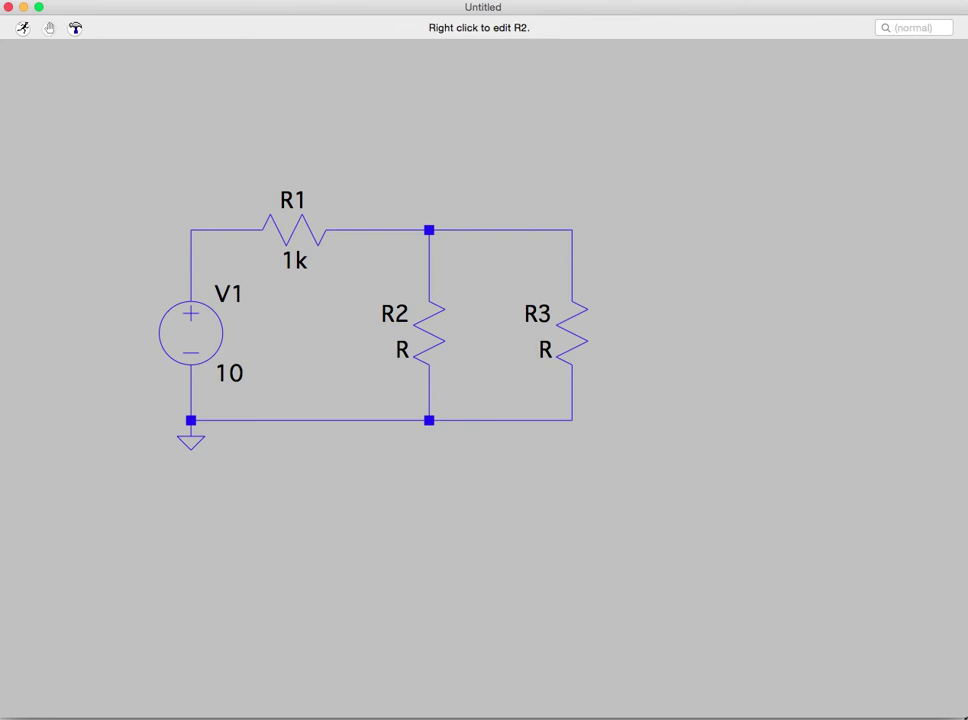
pyautogui.rightClick(429, 340)
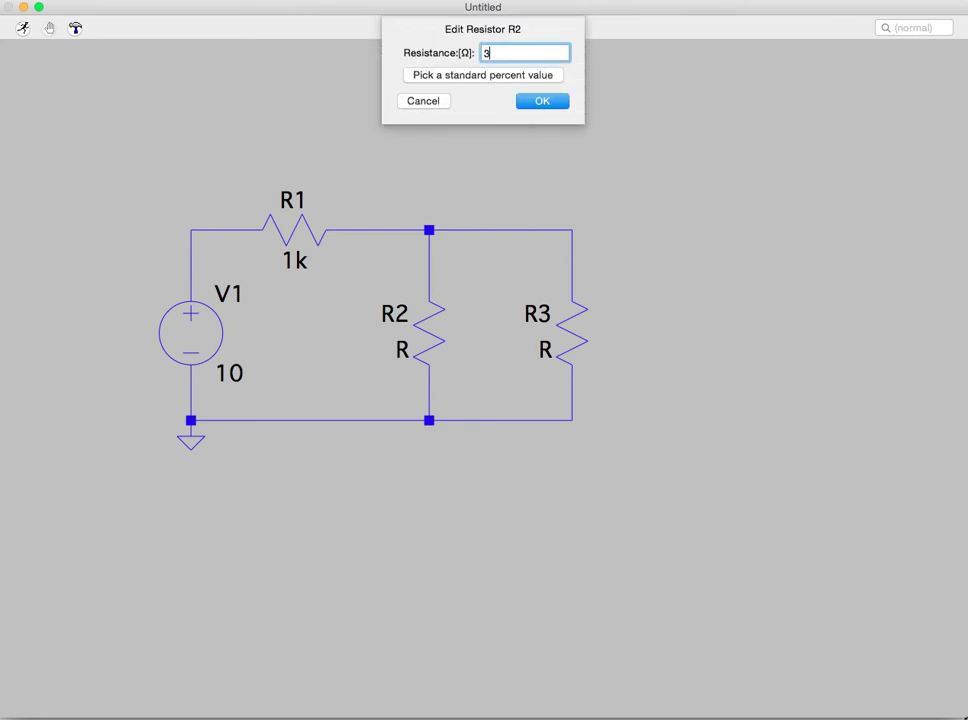
pyautogui.write('3.3k')
pyautogui.press('Return')
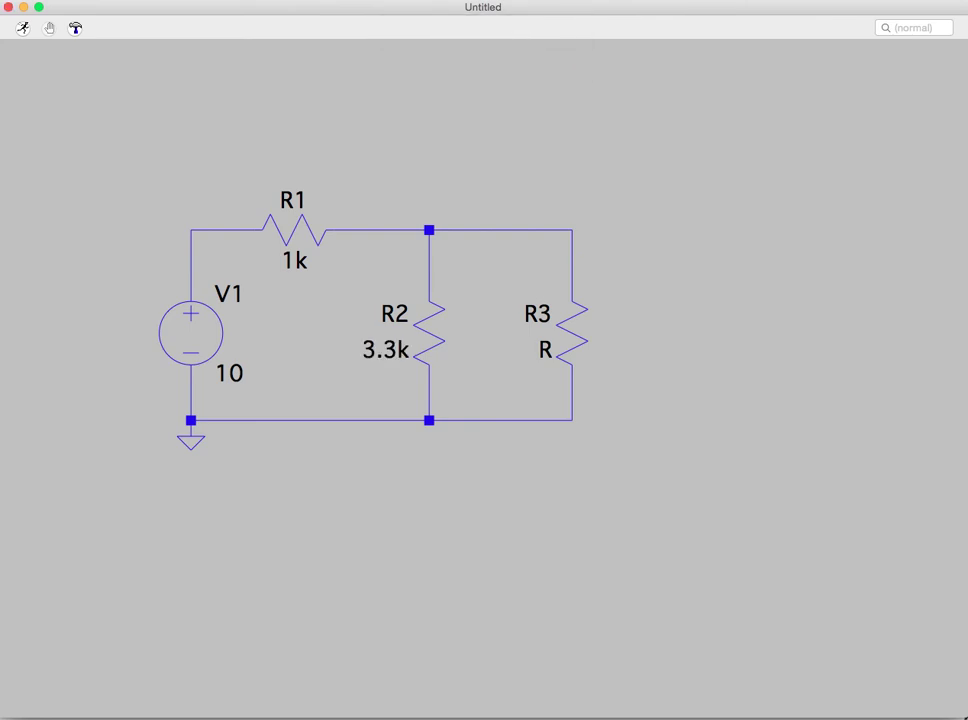
pyautogui.rightClick(572, 340)
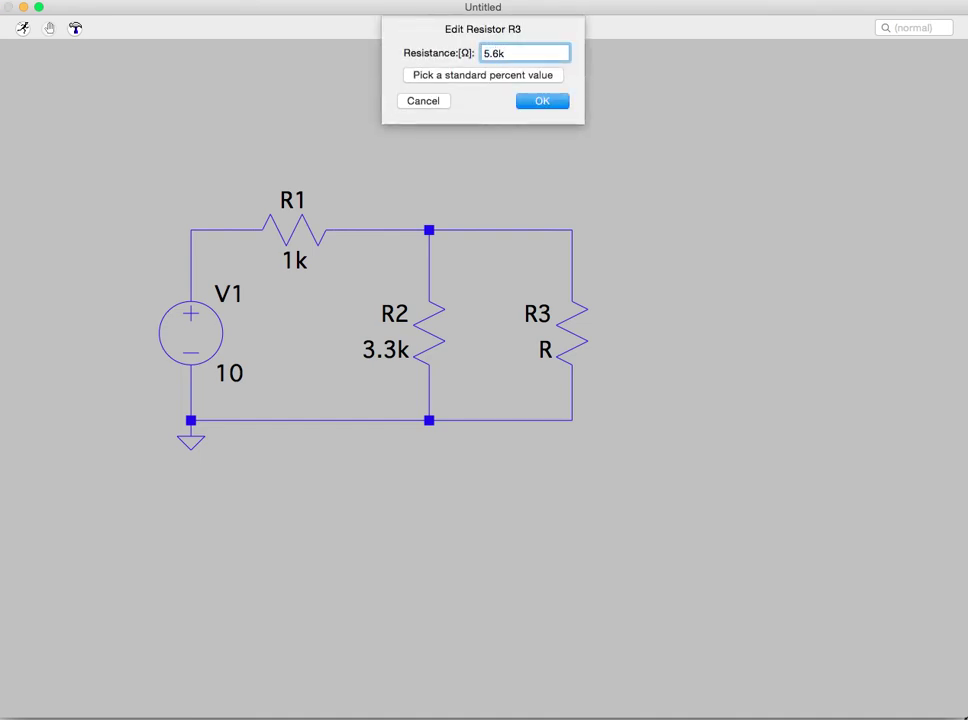
pyautogui.press('Return')
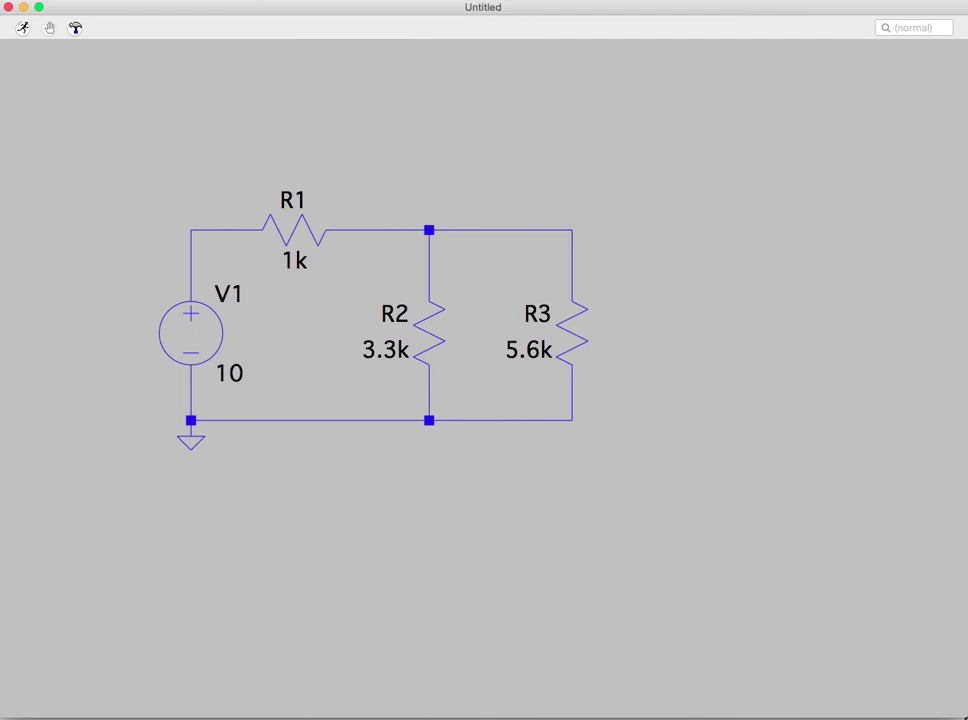
# Step: Save as Draft13.asc, place a .op SPICE directive below the circuit, and run it
pyautogui.press('super+r')
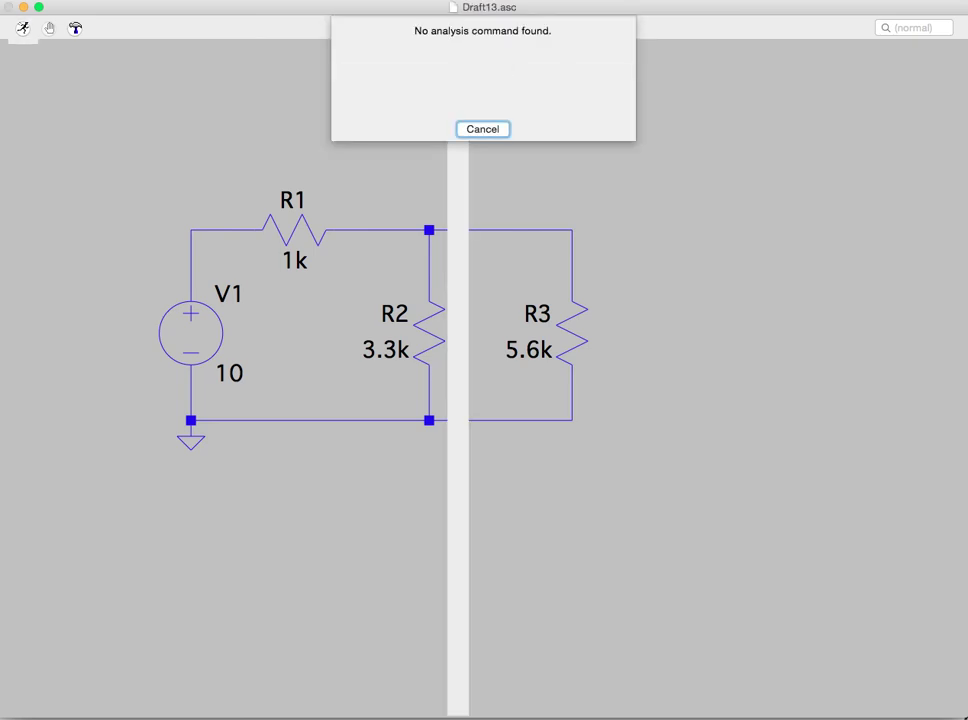
pyautogui.press('Escape')
pyautogui.rightClick(431, 156)
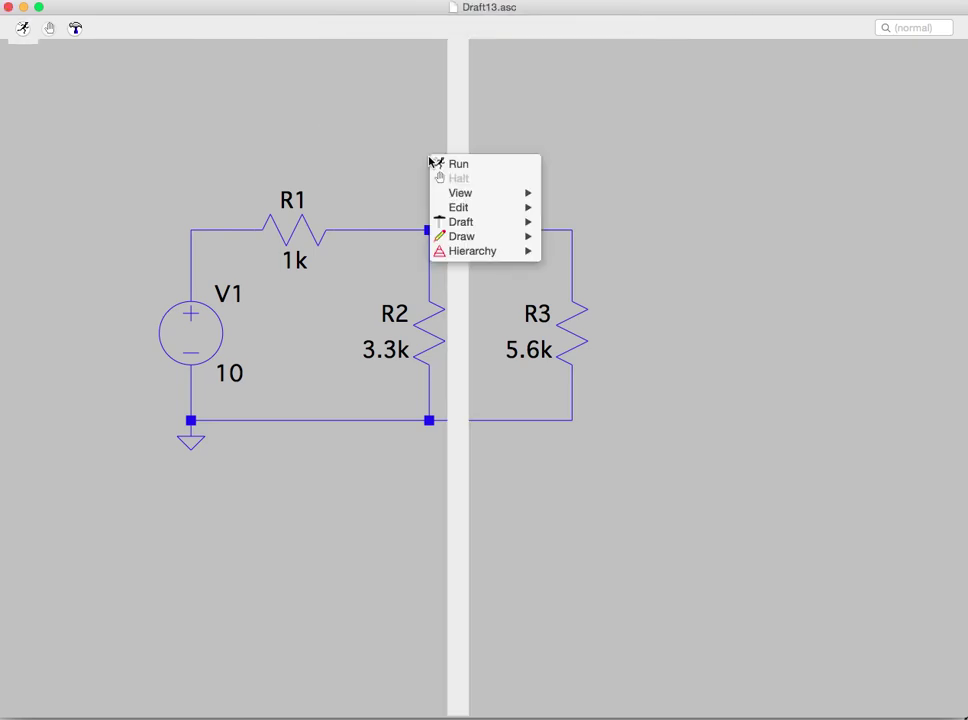
pyautogui.moveTo(462, 205)
pyautogui.moveTo(493, 222)
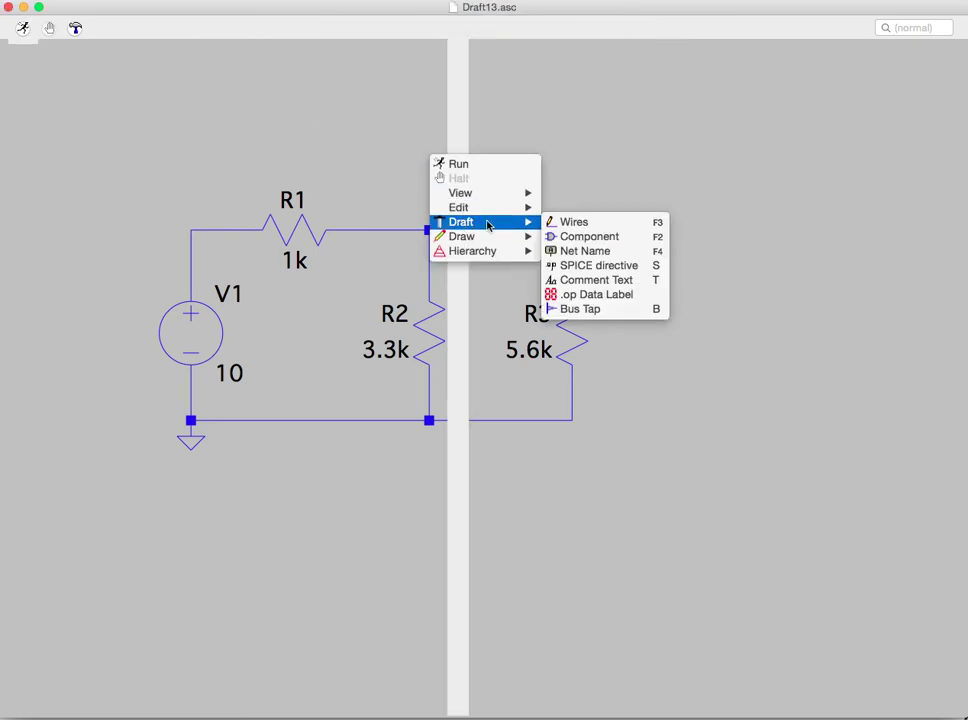
pyautogui.click(593, 265)
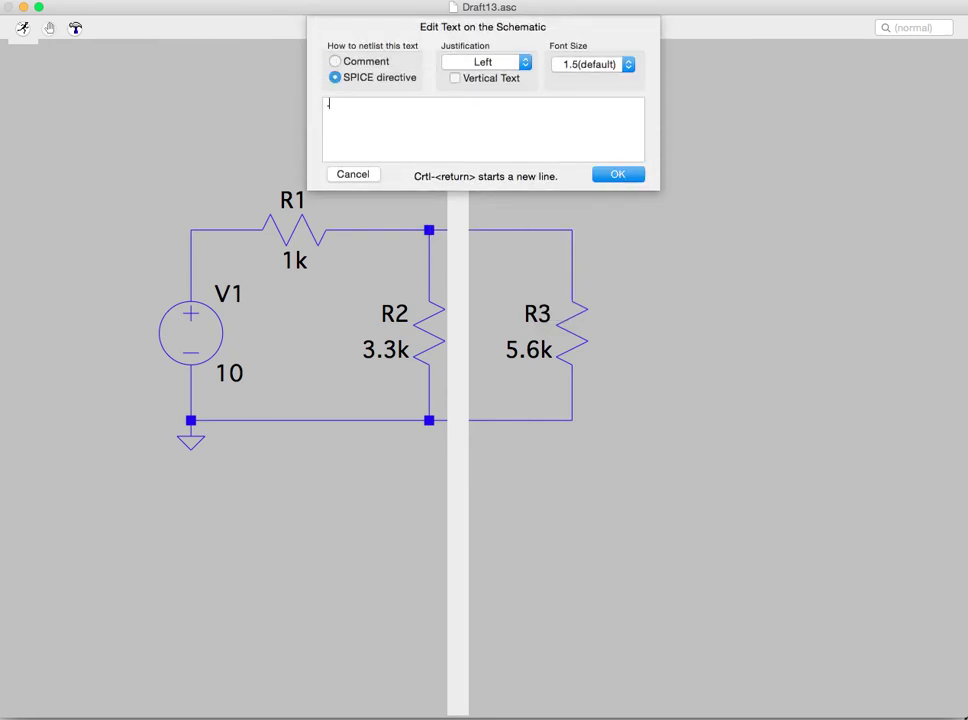
pyautogui.write('.op')
pyautogui.click(620, 176)
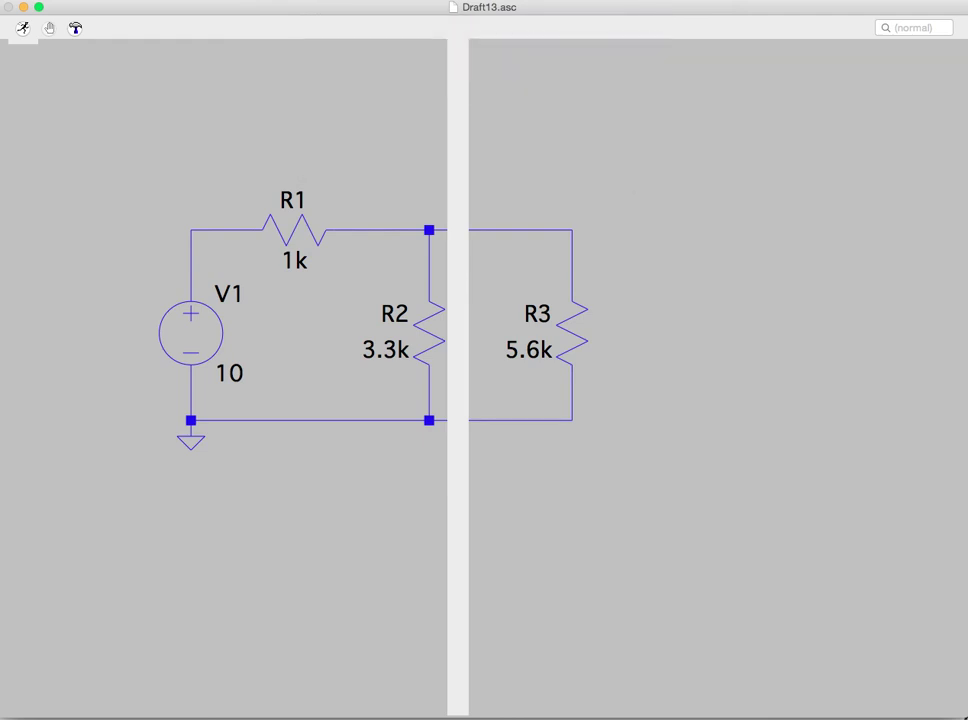
pyautogui.click(246, 484)
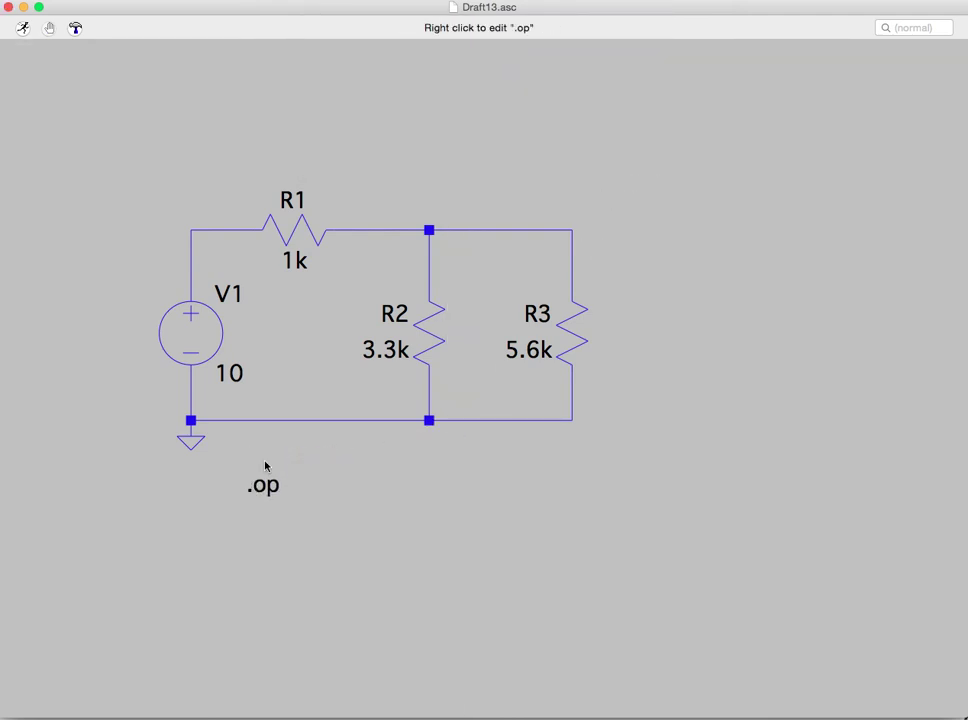
pyautogui.click(23, 28)
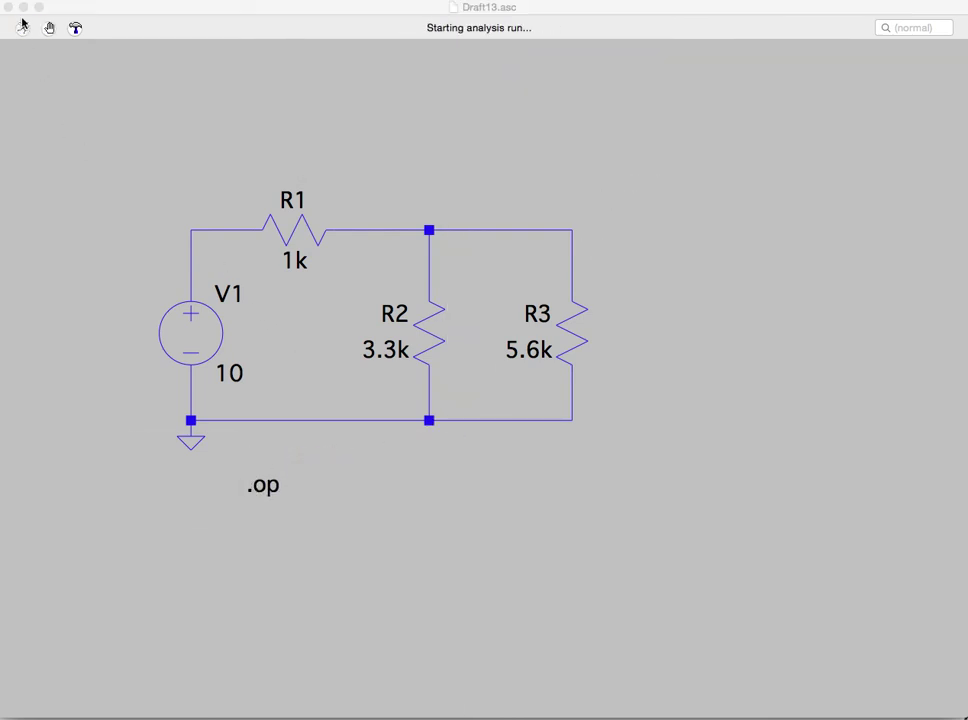
# Step: Read the SPICE Error Log showing V(n002) at 6.74945 V, then close the log and plot windows
pyautogui.rightClick(164, 118)
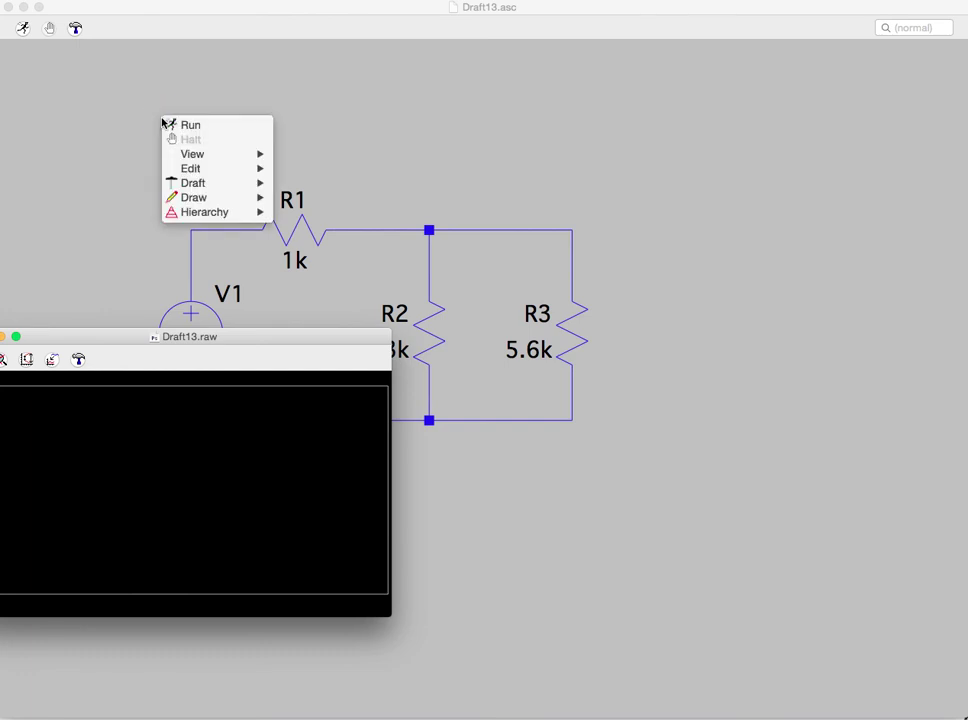
pyautogui.moveTo(215, 156)
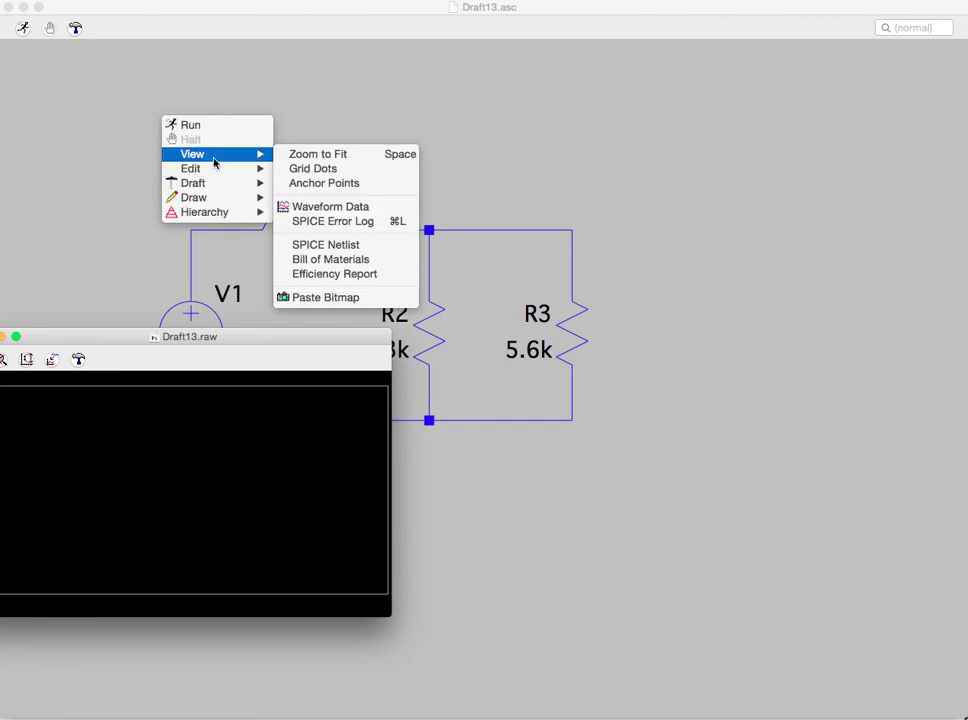
pyautogui.click(346, 221)
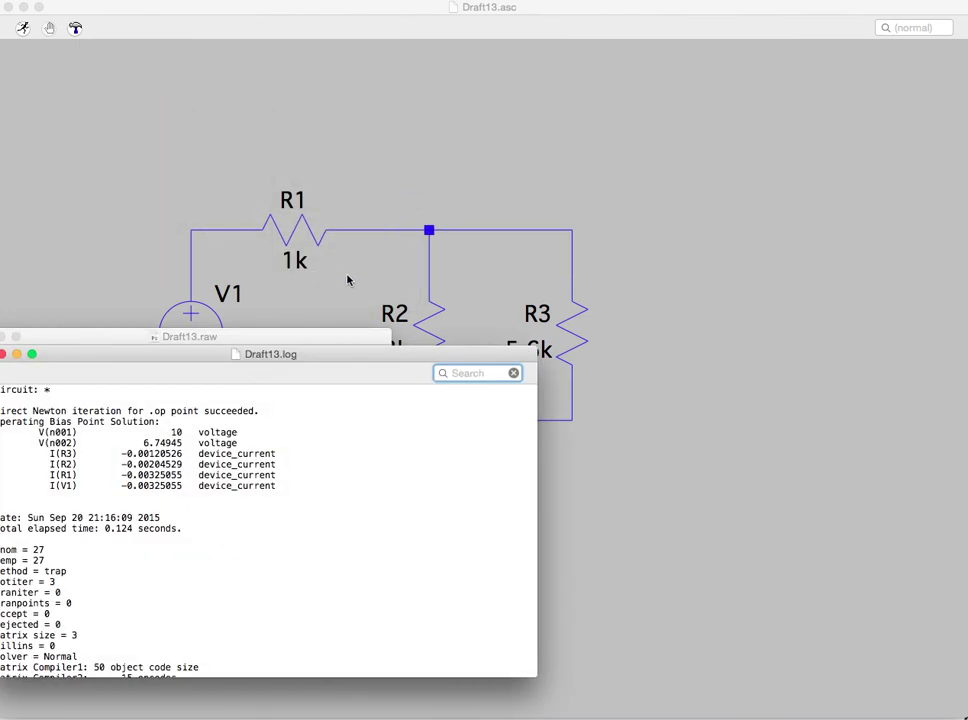
pyautogui.moveTo(255, 357); pyautogui.dragTo(775, 138)
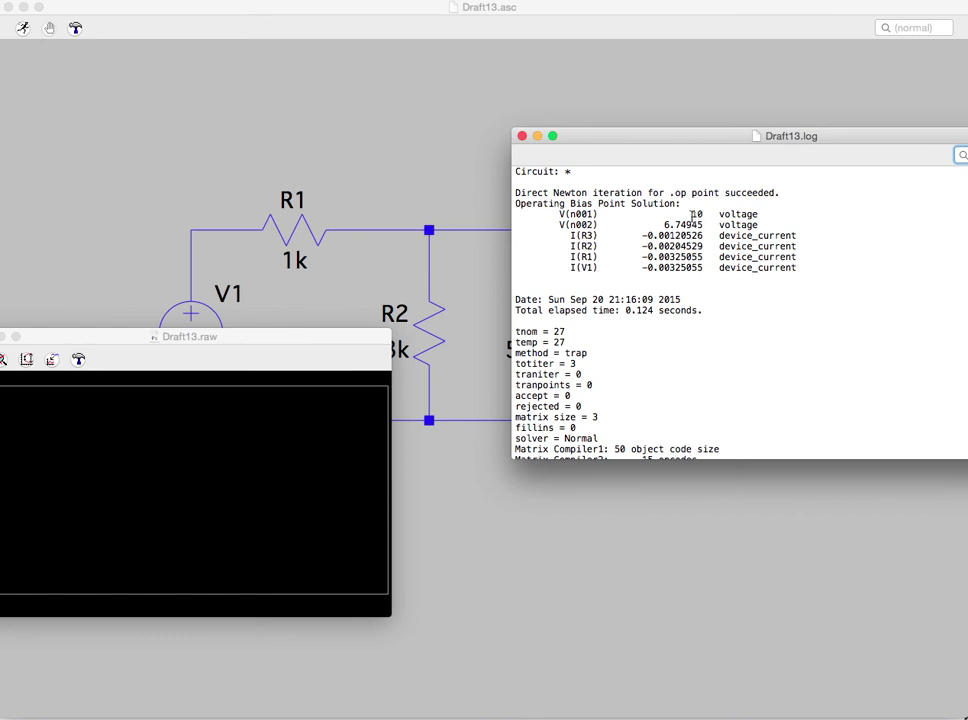
pyautogui.click(522, 136)
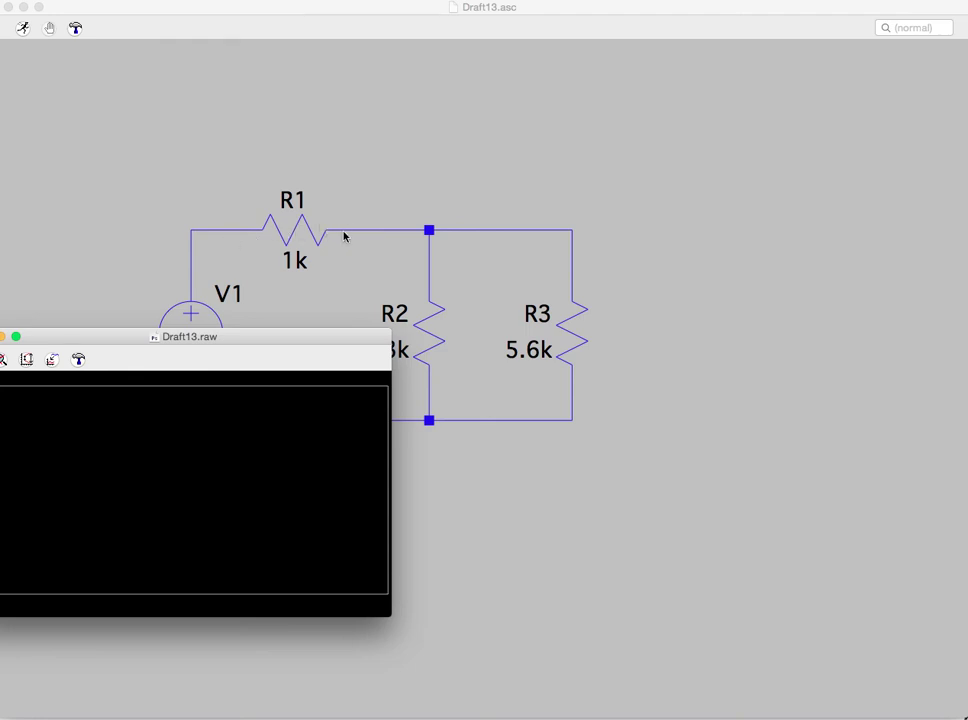
pyautogui.moveTo(39, 337); pyautogui.dragTo(131, 352)
pyautogui.click(65, 355)
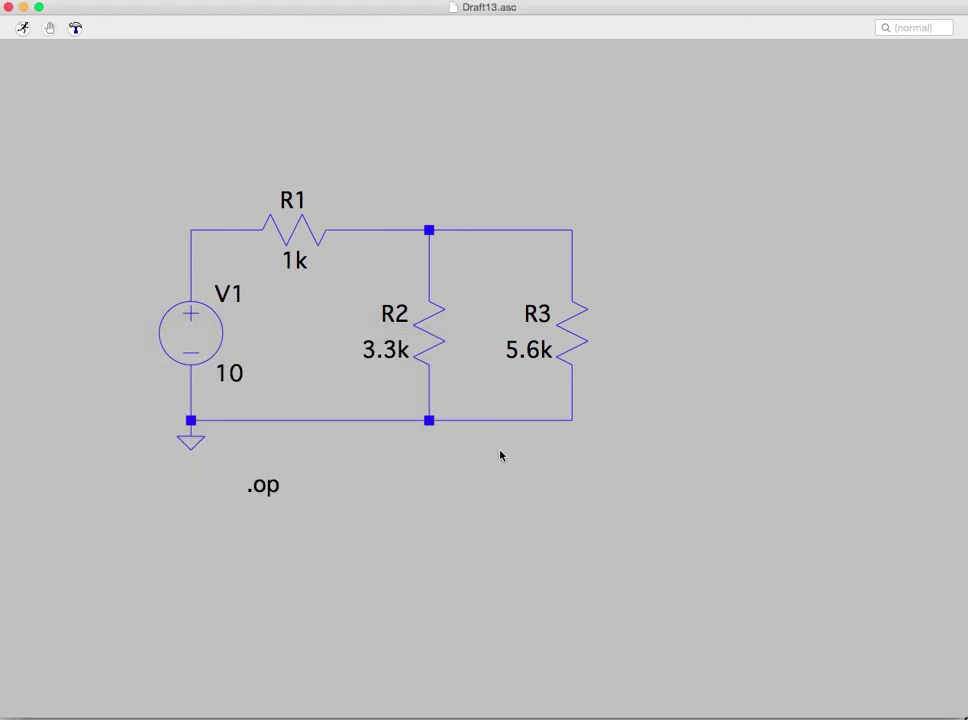